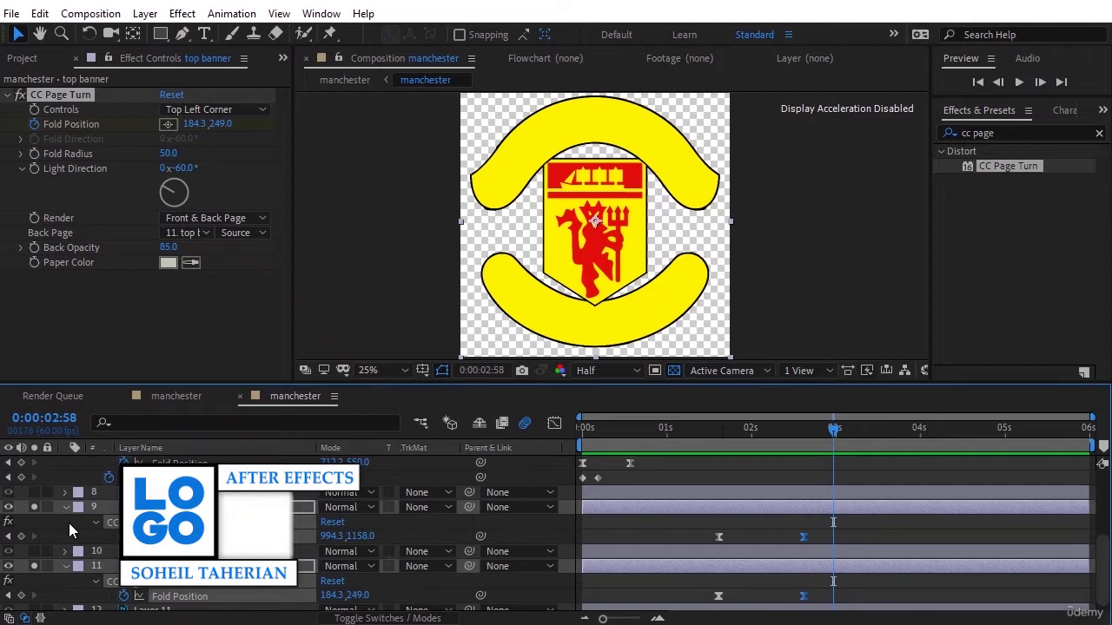
Solo Layer 12, then Layer 7, to find the red UNITED banner layer
scroll(69, 523, "down", 1)
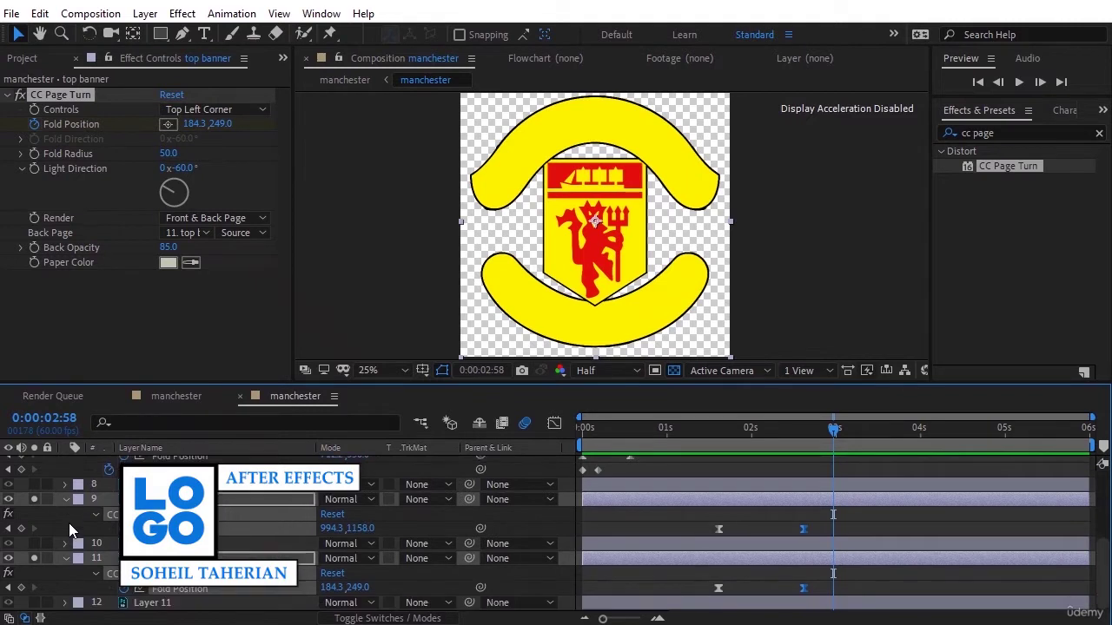
left_click(33, 603)
left_click(34, 603)
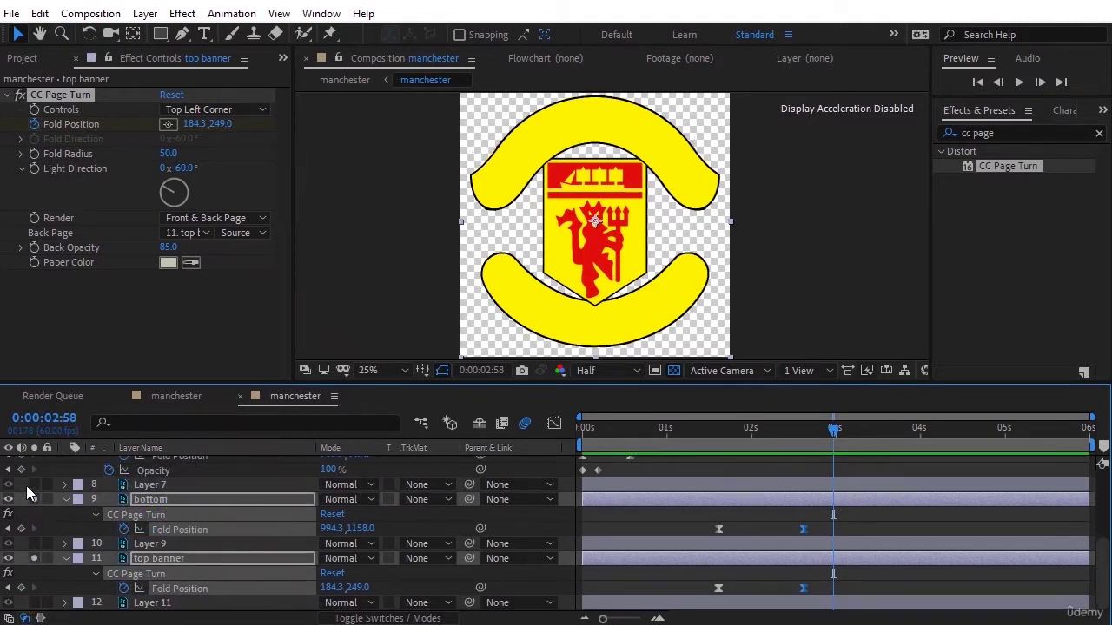
left_click(33, 485)
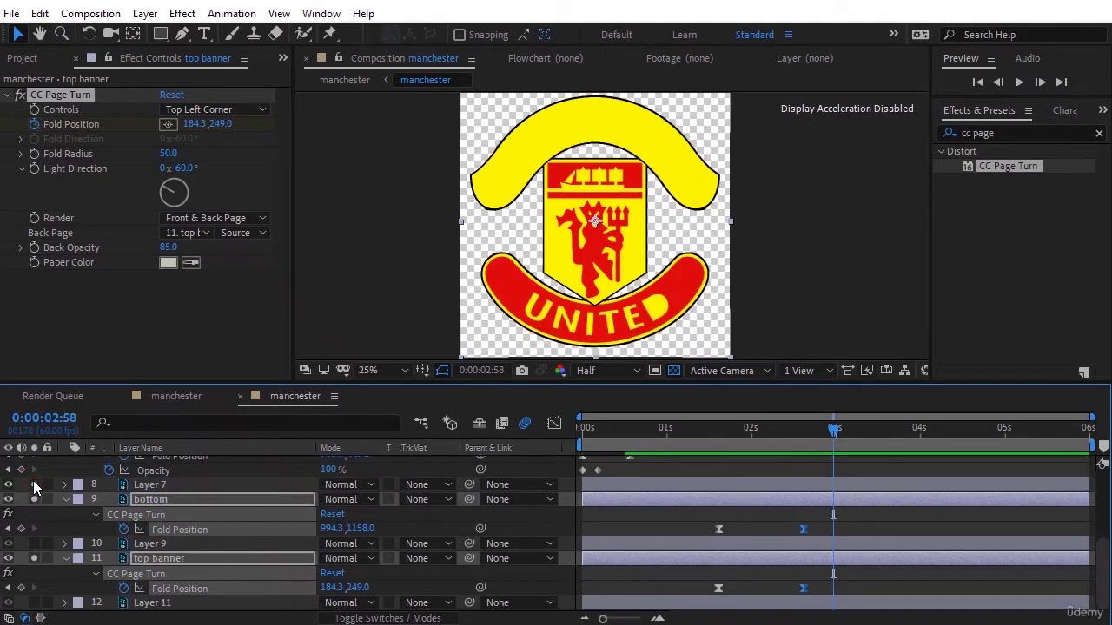
Rename Layer 7 to 'united'
left_click(164, 483)
right_click(160, 483)
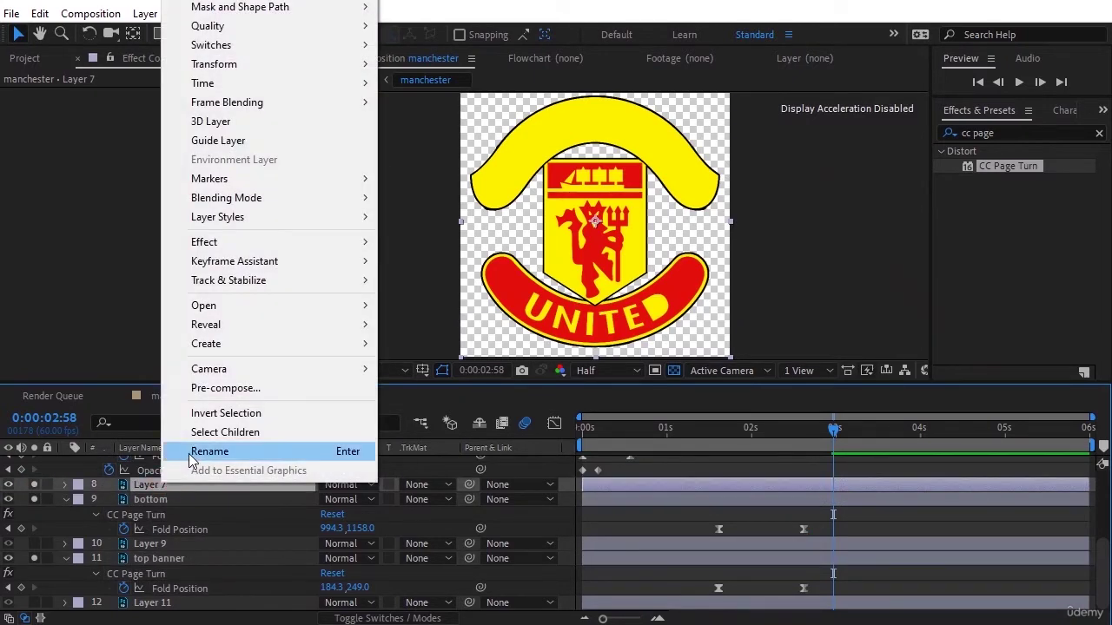
left_click(188, 453)
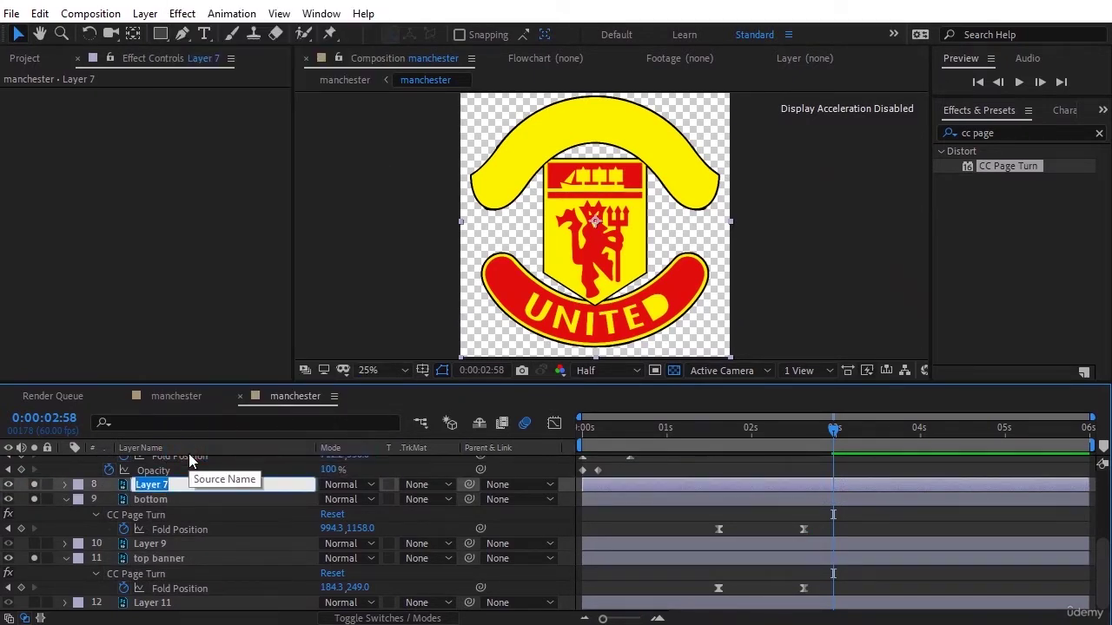
type("united")
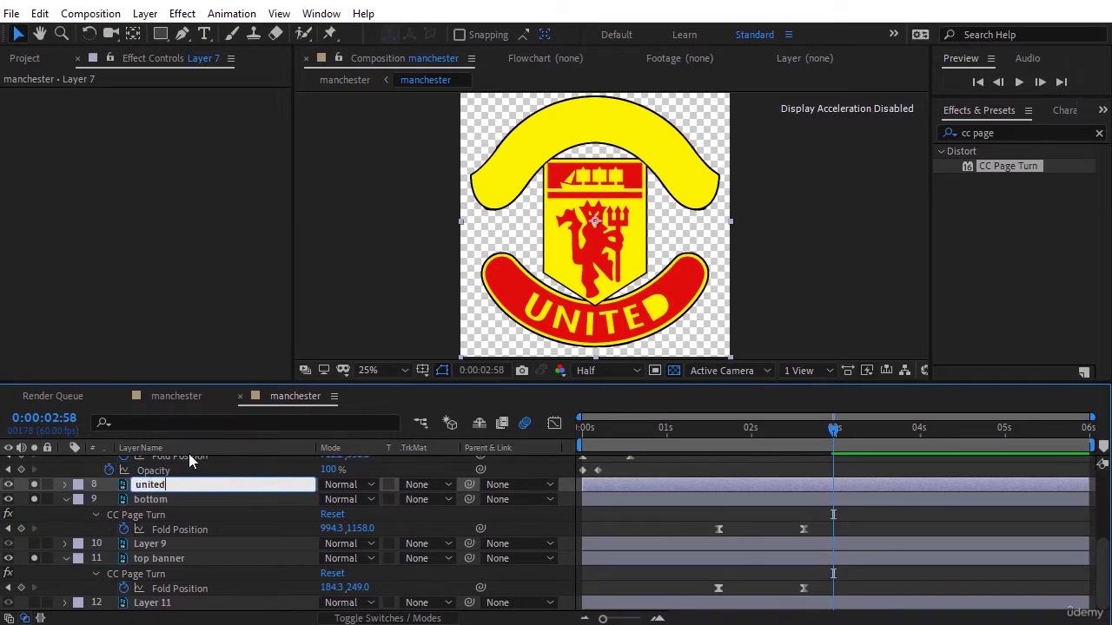
key("Return")
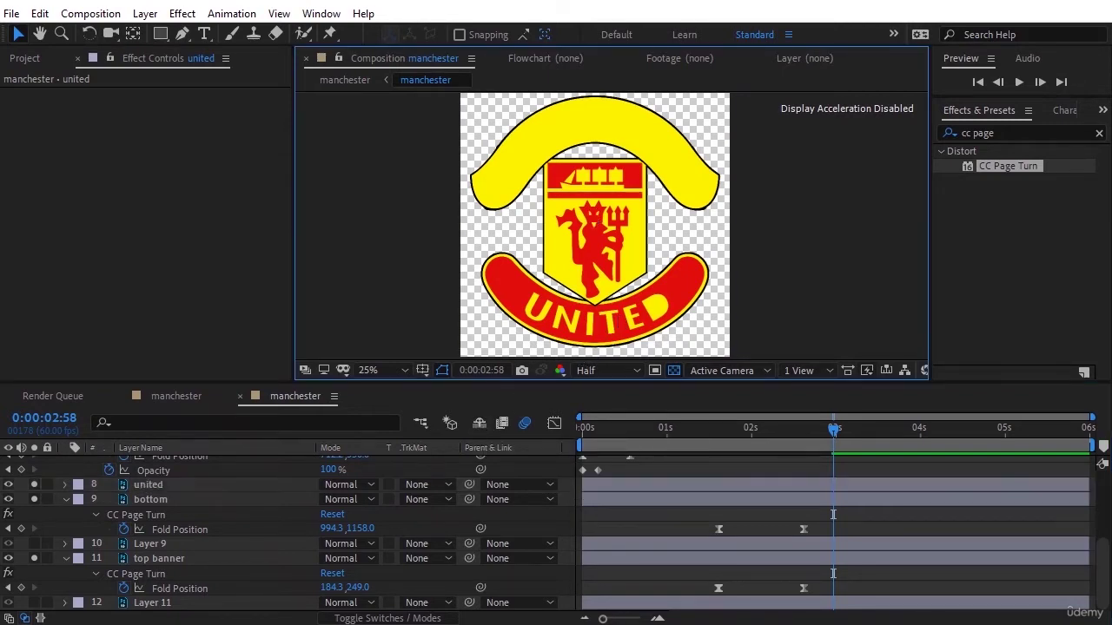
In the Photoshop crest file, select Layer 7 and undo to restore the original full logo layer
left_click(205, 604)
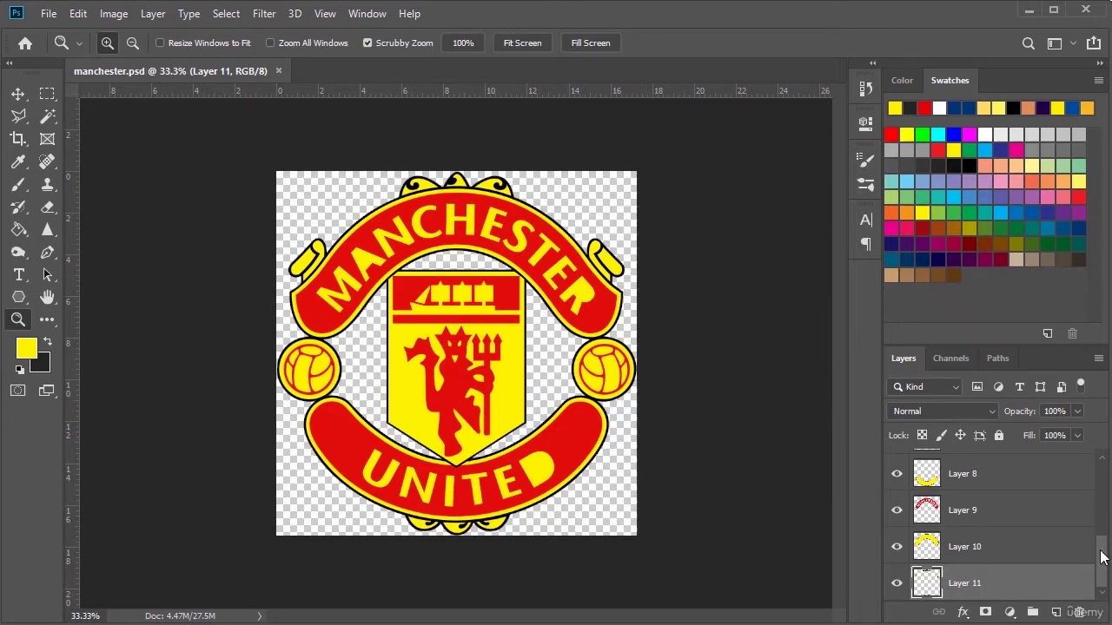
left_click_drag(1103, 558, 1103, 525)
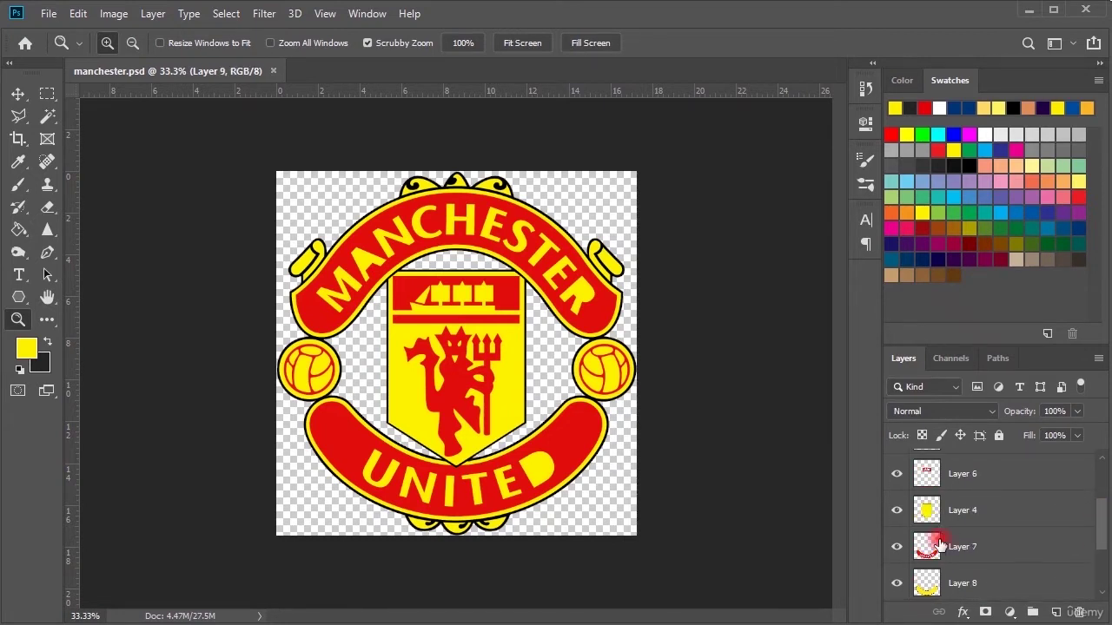
left_click(912, 543)
key("ctrl+z")
key("ctrl+z")
key("ctrl+z")
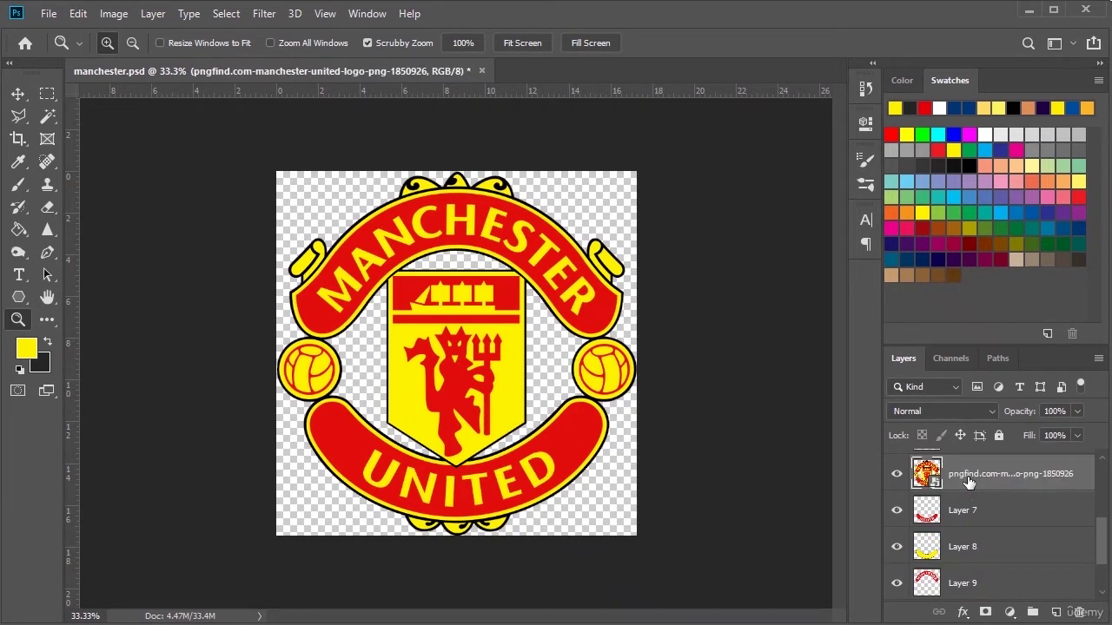
Magic Wand the red patch inside the D, copy it to a new layer, and merge it into Layer 7
left_click(46, 116)
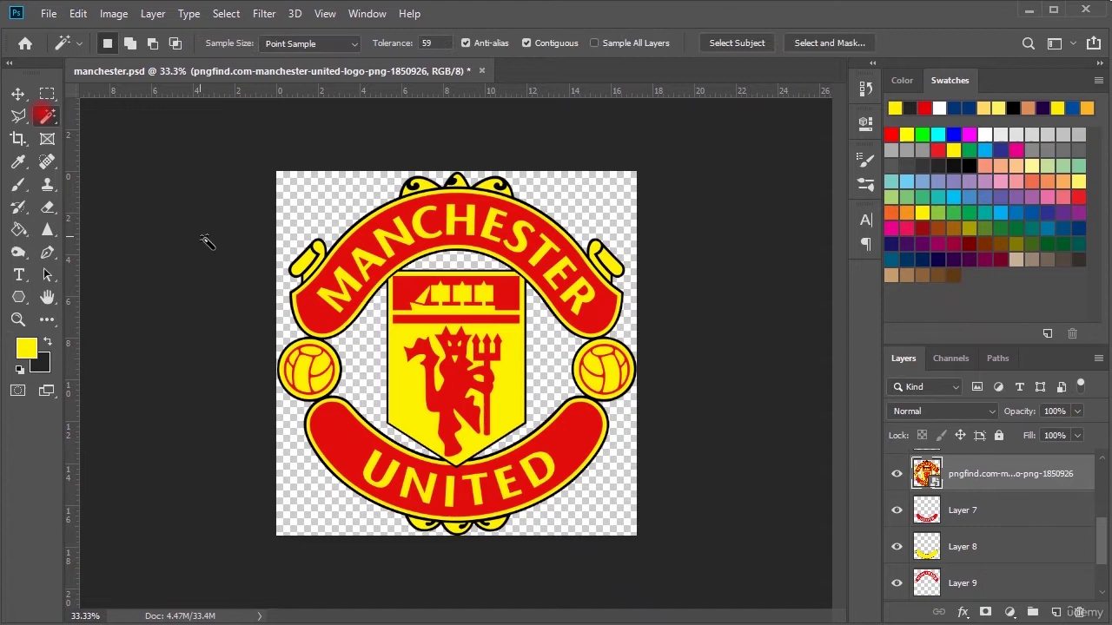
left_click(538, 469)
scroll(974, 512, "up", 1)
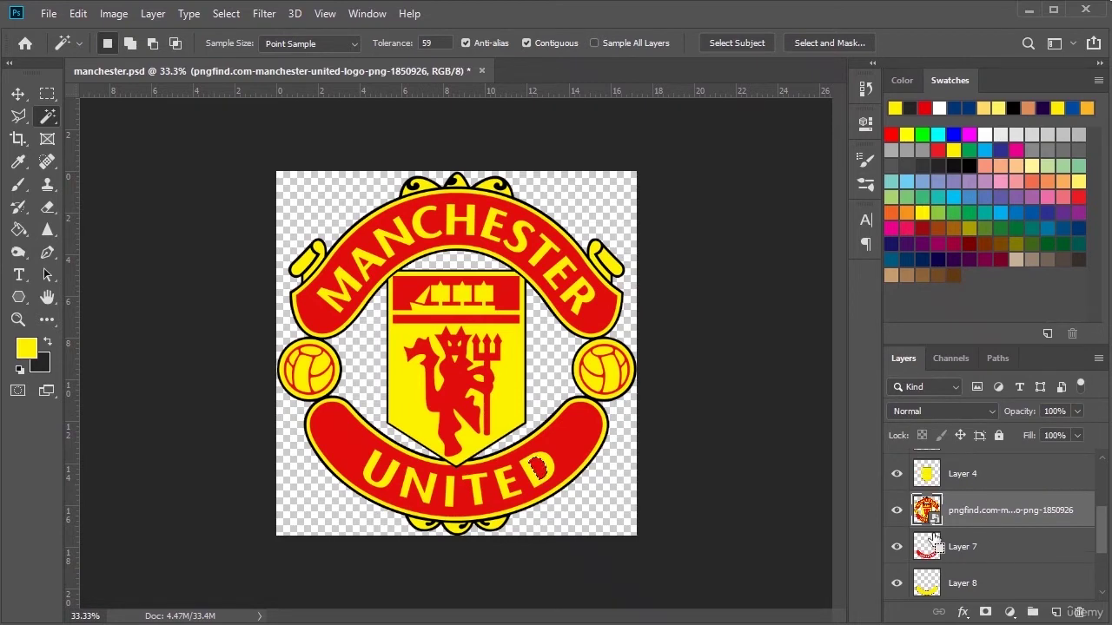
key("ctrl+j")
left_click_drag(954, 518, 962, 580)
left_click(962, 581, "ctrl")
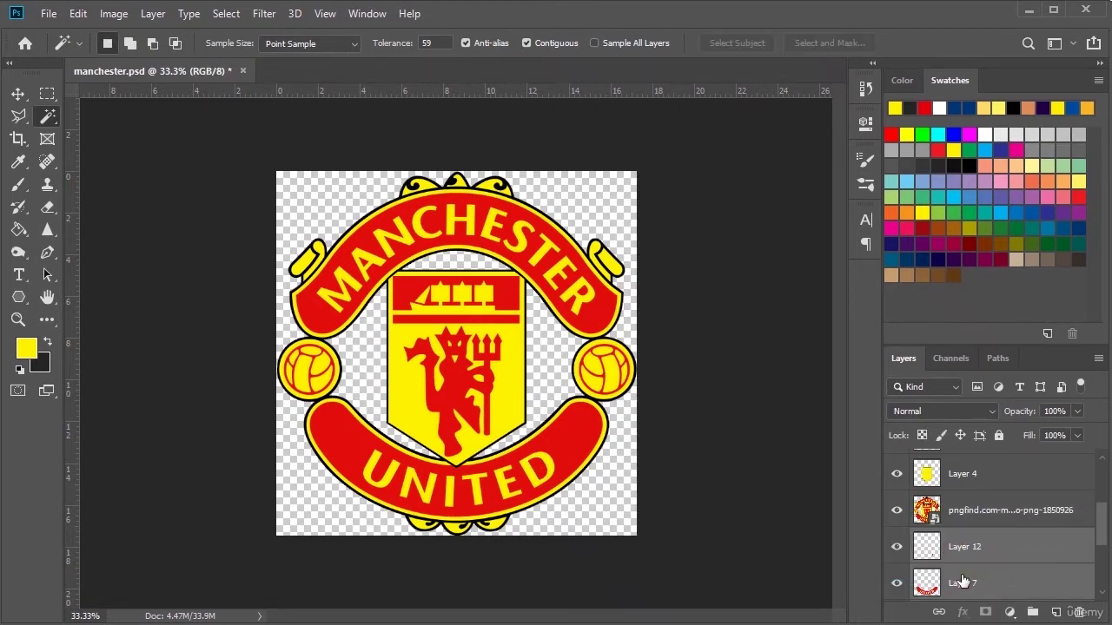
right_click(962, 581)
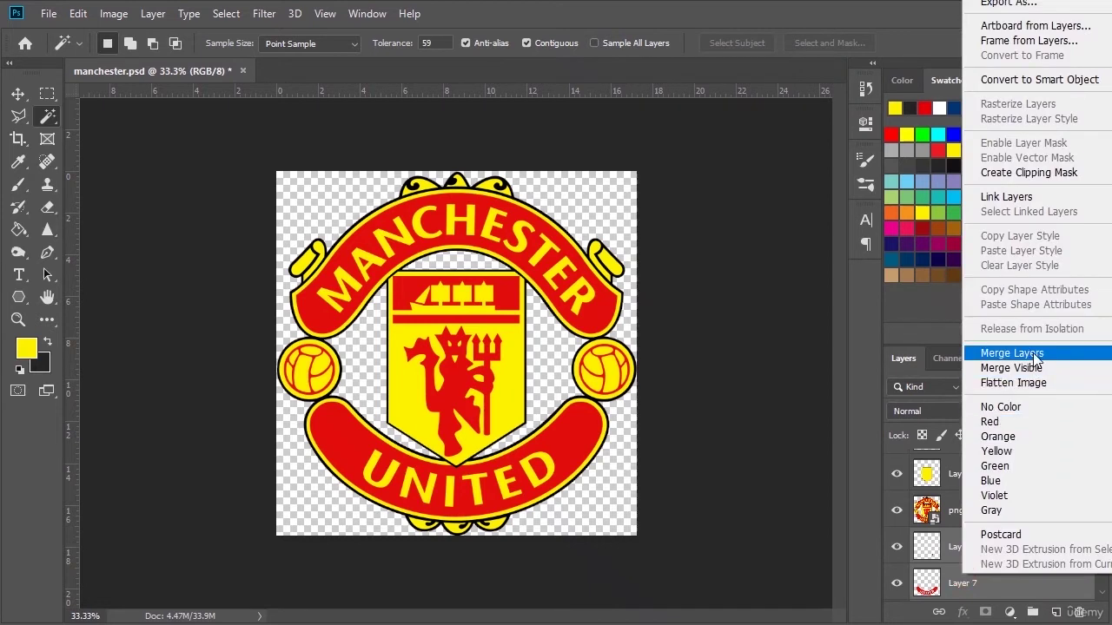
left_click(1034, 356)
Rename the merged layer 'Layer 7' and save manchester.psd
left_click(974, 549)
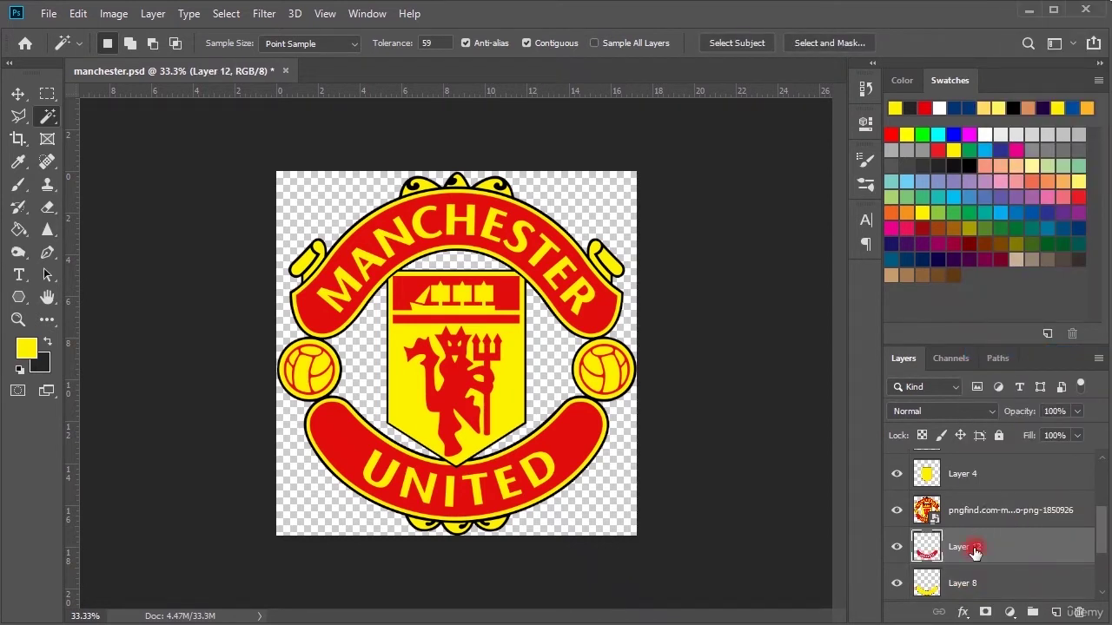
double_click(974, 549)
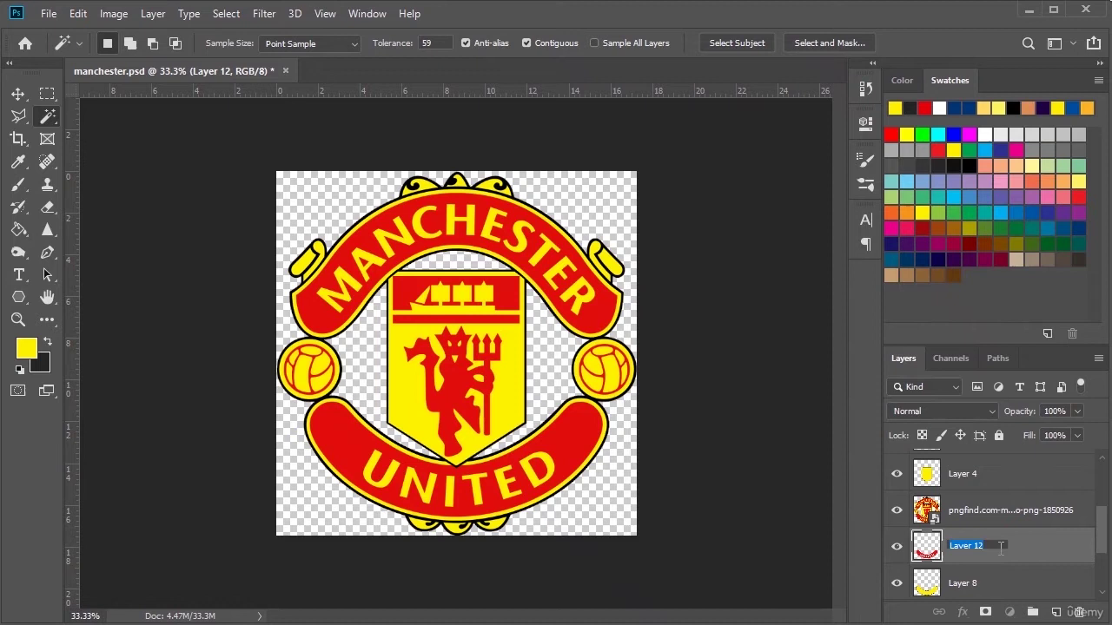
left_click(1000, 546)
type("7")
key("Return")
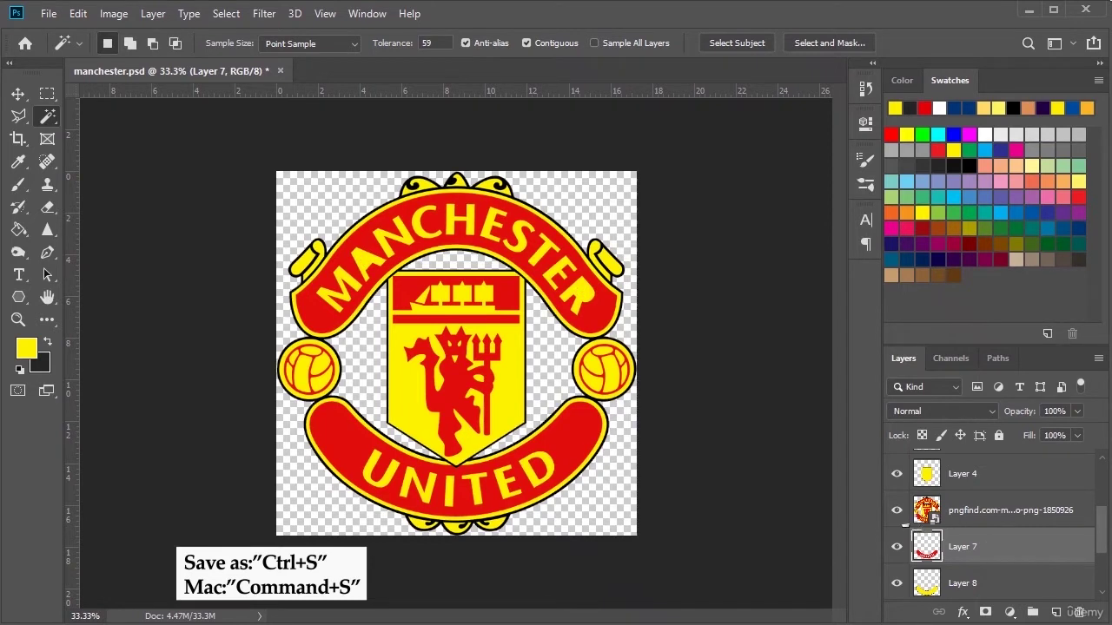
key("ctrl+s")
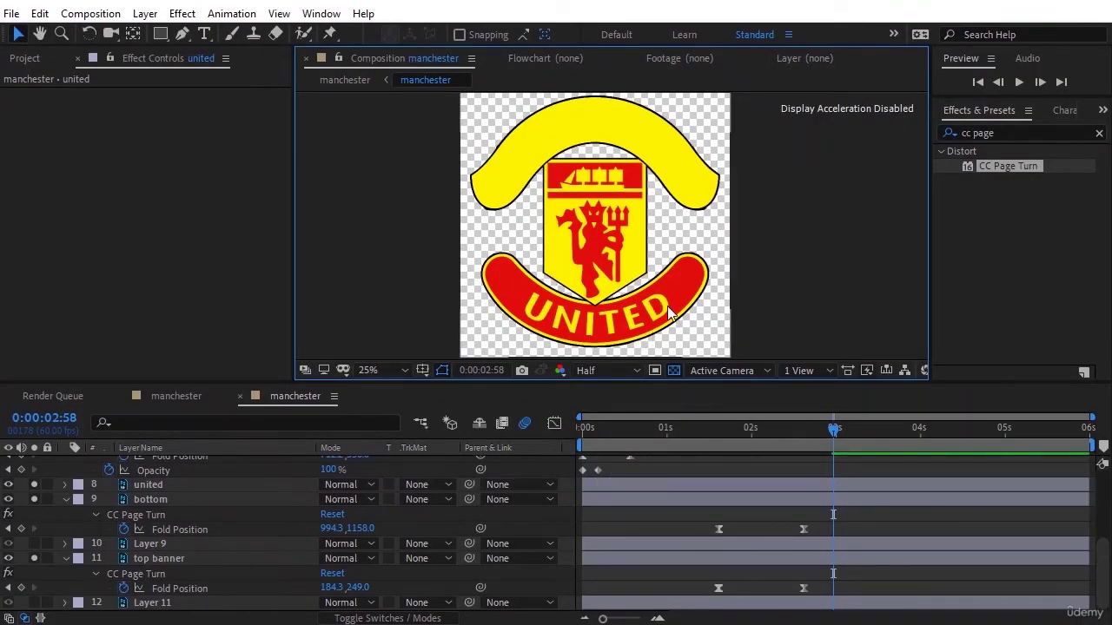
mouse_move(165, 622)
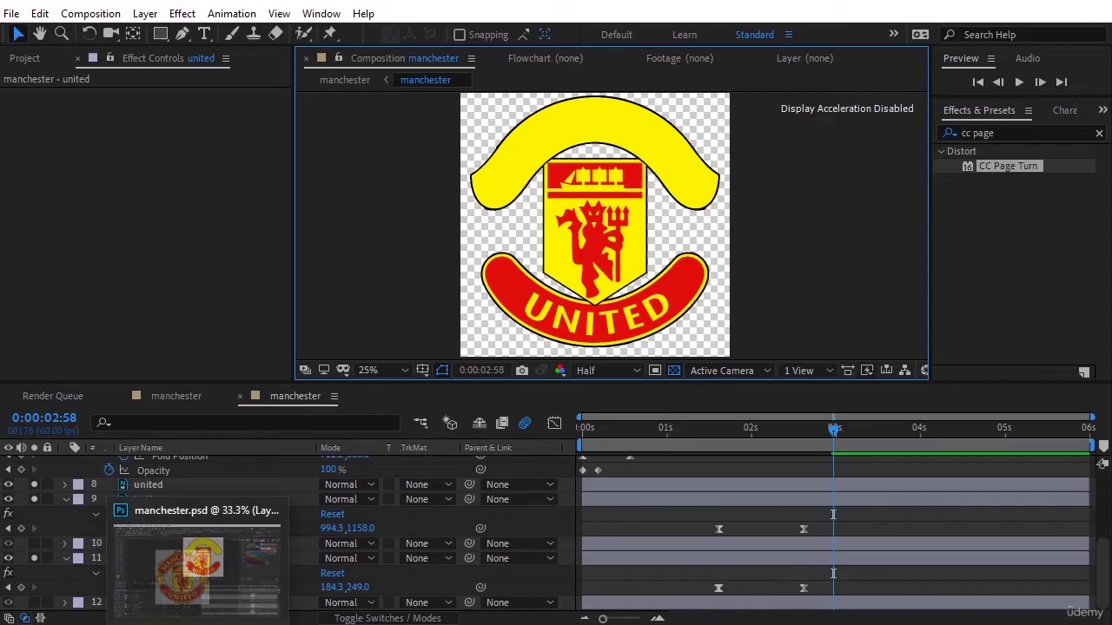
left_click(153, 574)
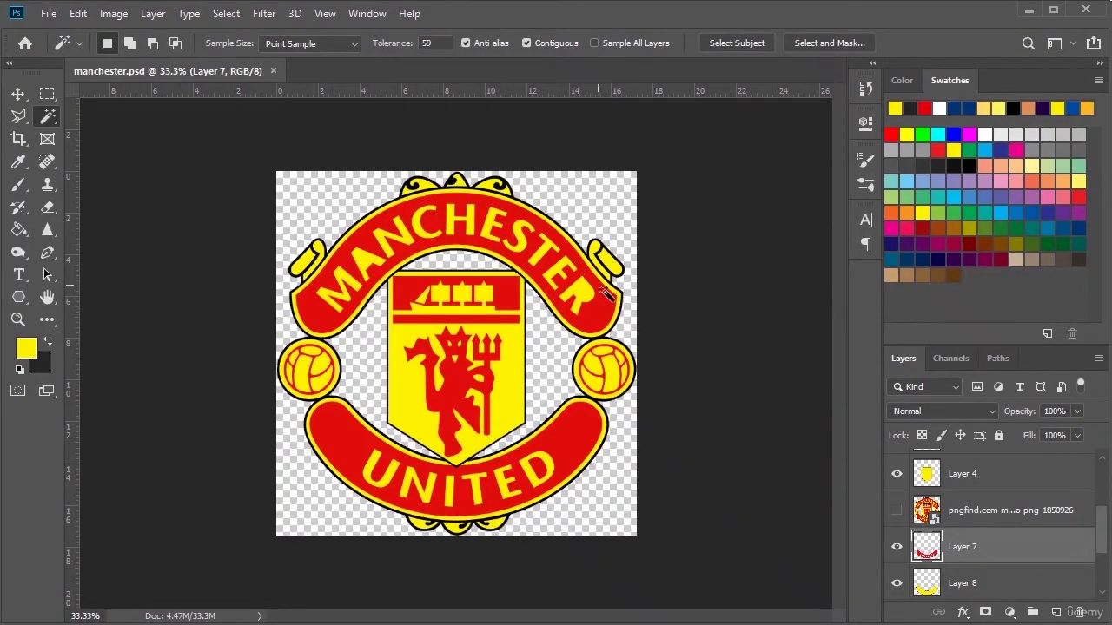
Select the red pieces around the MANCHESTER lettering on the original logo and copy them to a new layer
left_click(896, 510)
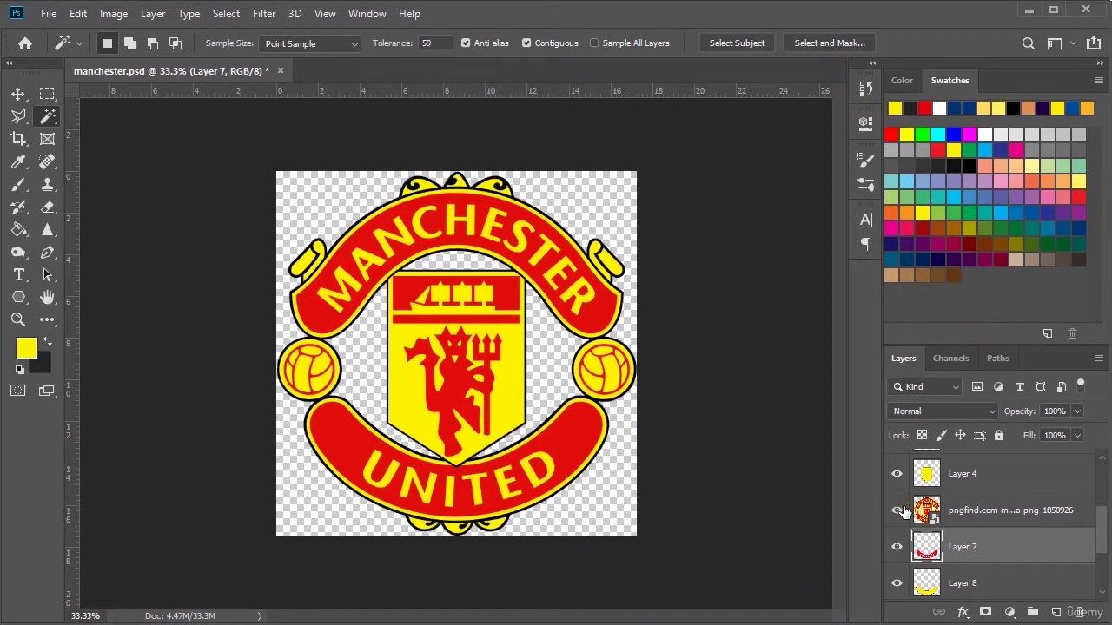
left_click(585, 291)
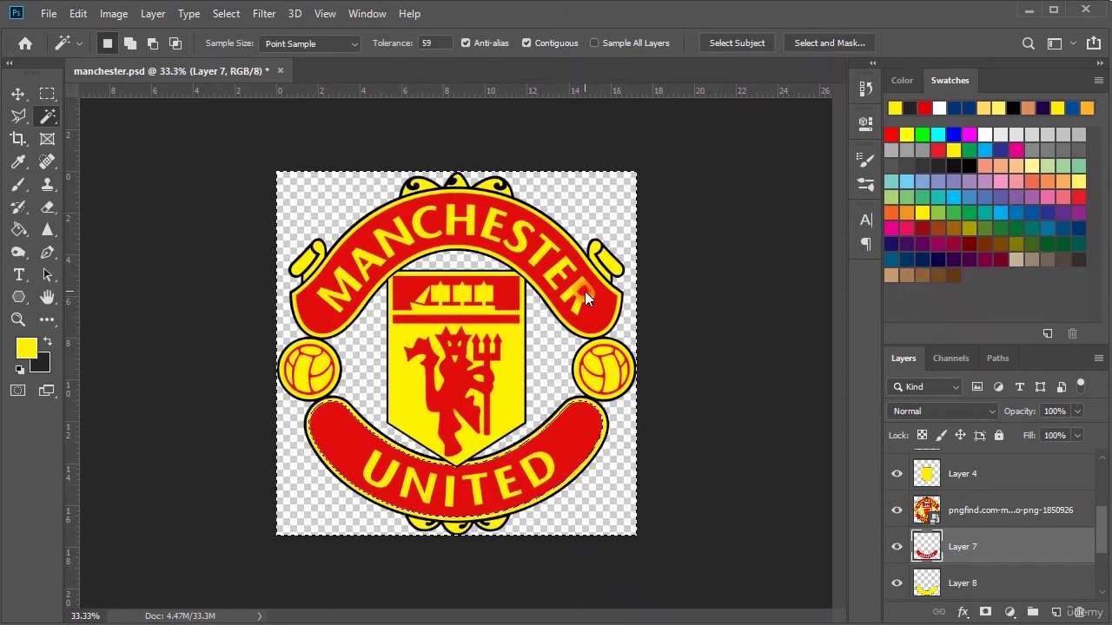
left_click(982, 514)
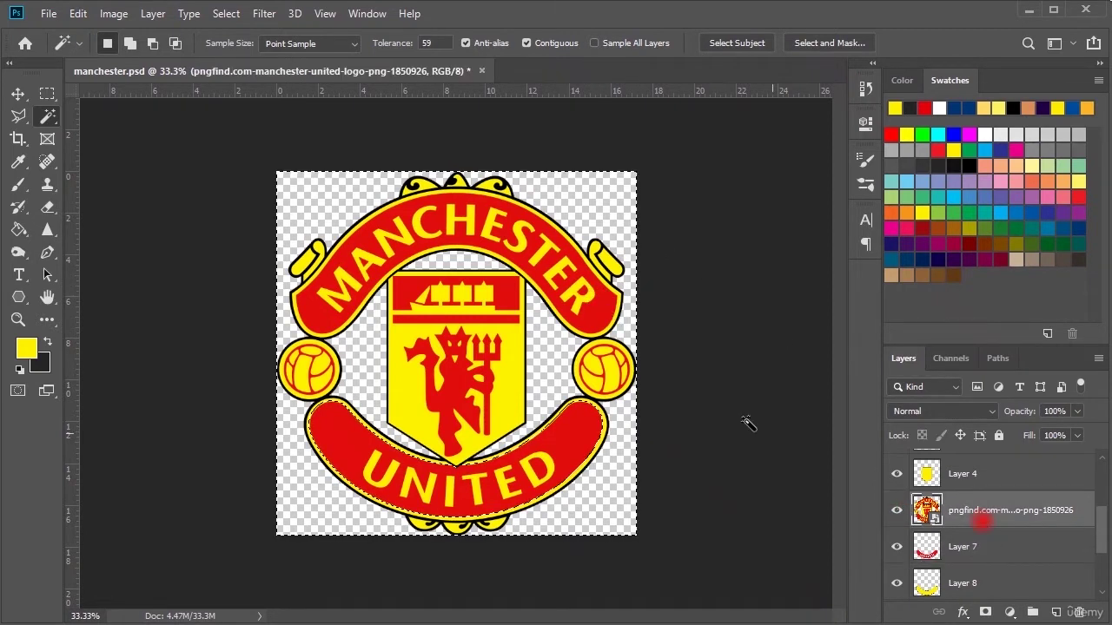
left_click(588, 291)
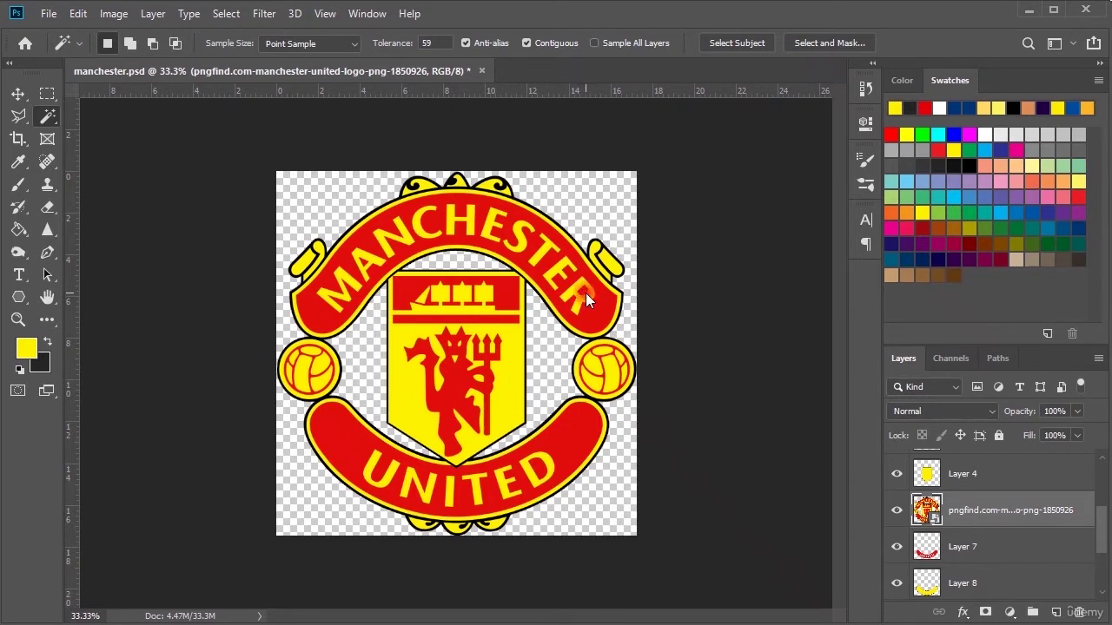
left_click(364, 263, "shift")
key("ctrl+j")
Move Layer 12 between Layer 7 and Layer 8, hide the original logo, and merge Layer 9 into Layer 12
scroll(1001, 526, "down", 1)
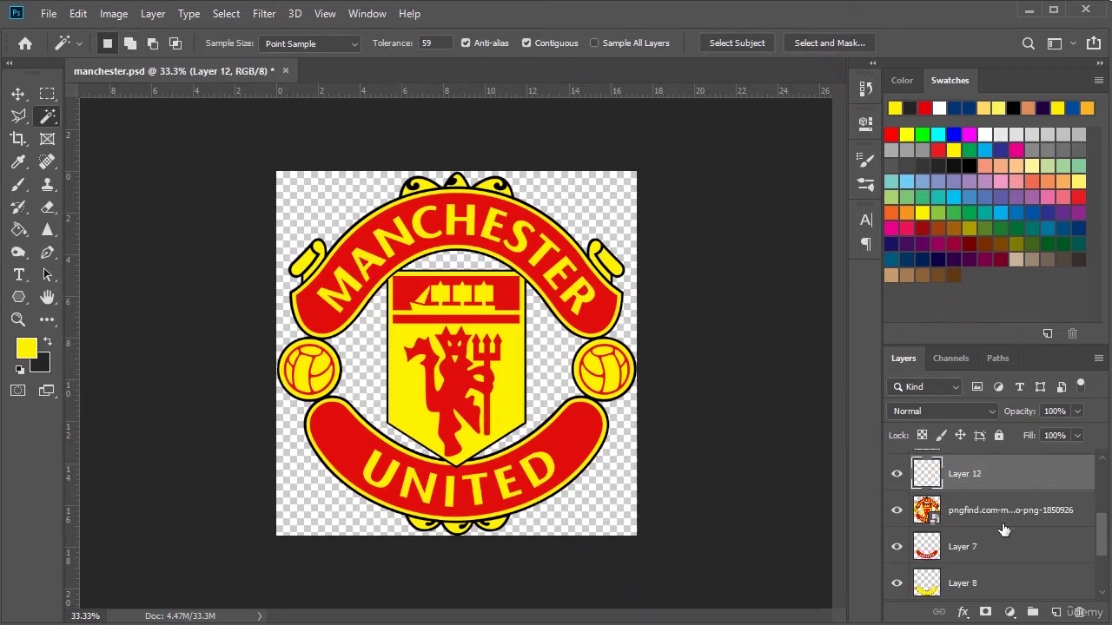
left_click_drag(980, 473, 990, 579)
scroll(991, 575, "down", 1)
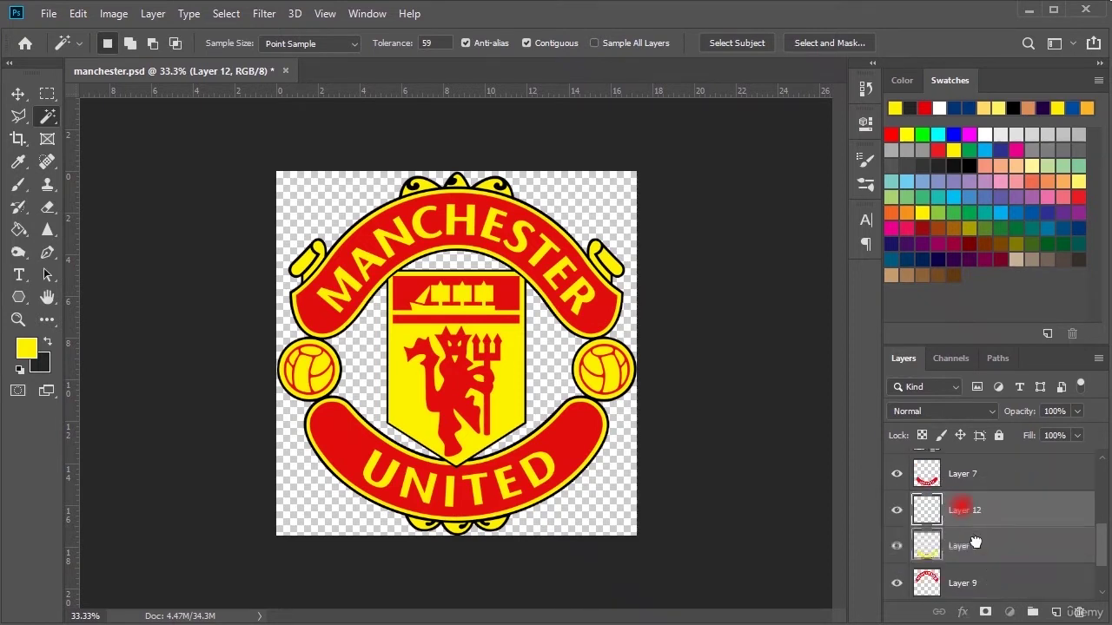
left_click_drag(969, 543, 976, 563)
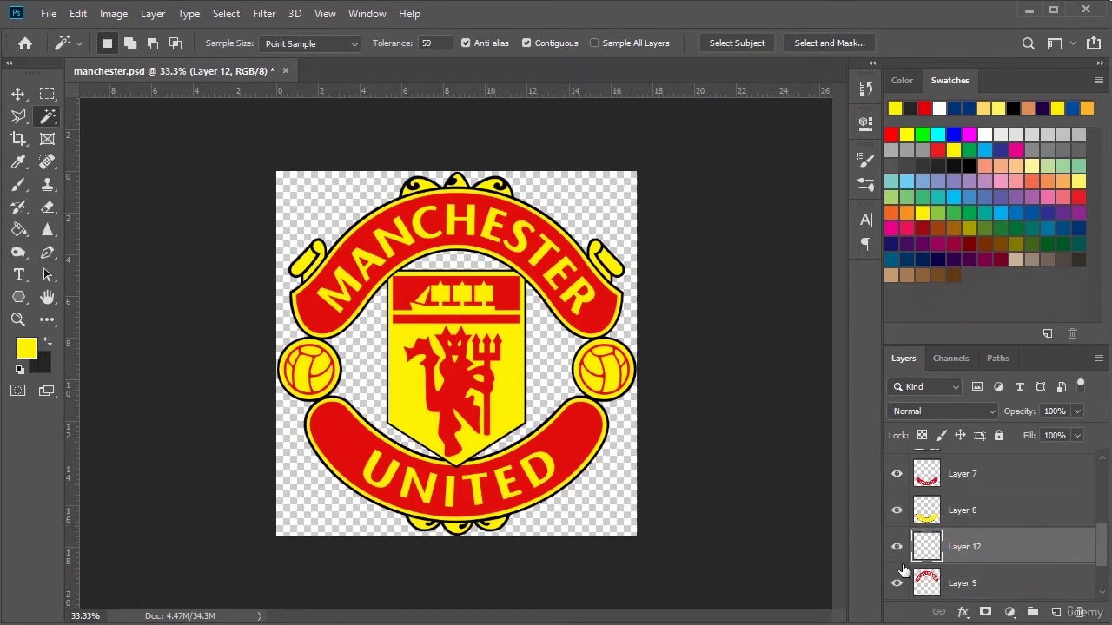
scroll(934, 519, "up", 1)
left_click(897, 510)
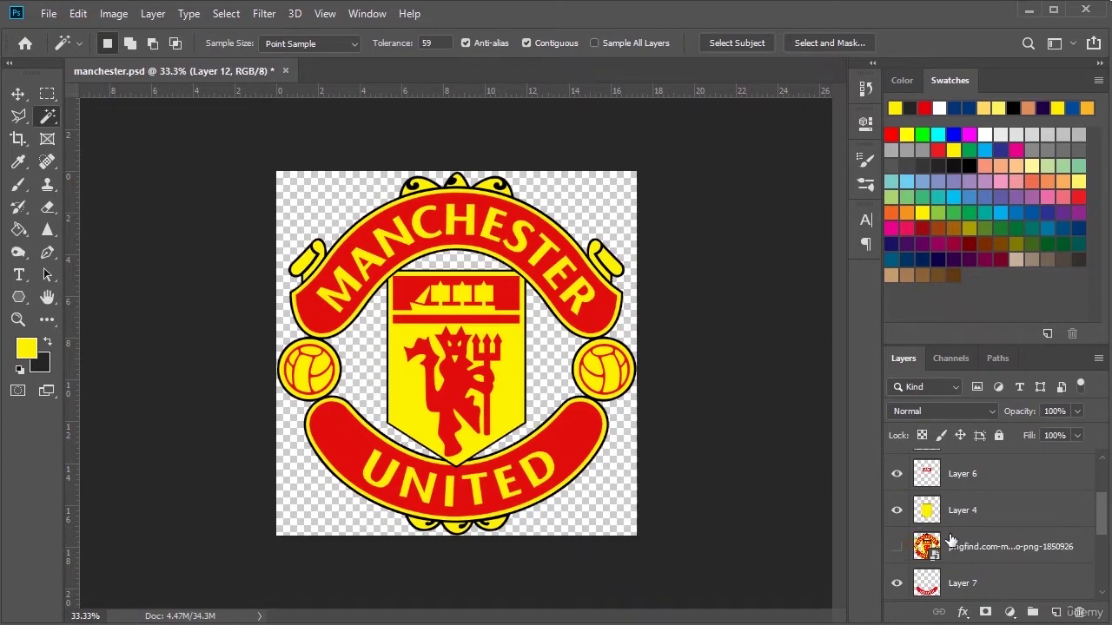
scroll(951, 541, "down", 1)
scroll(951, 540, "down", 1)
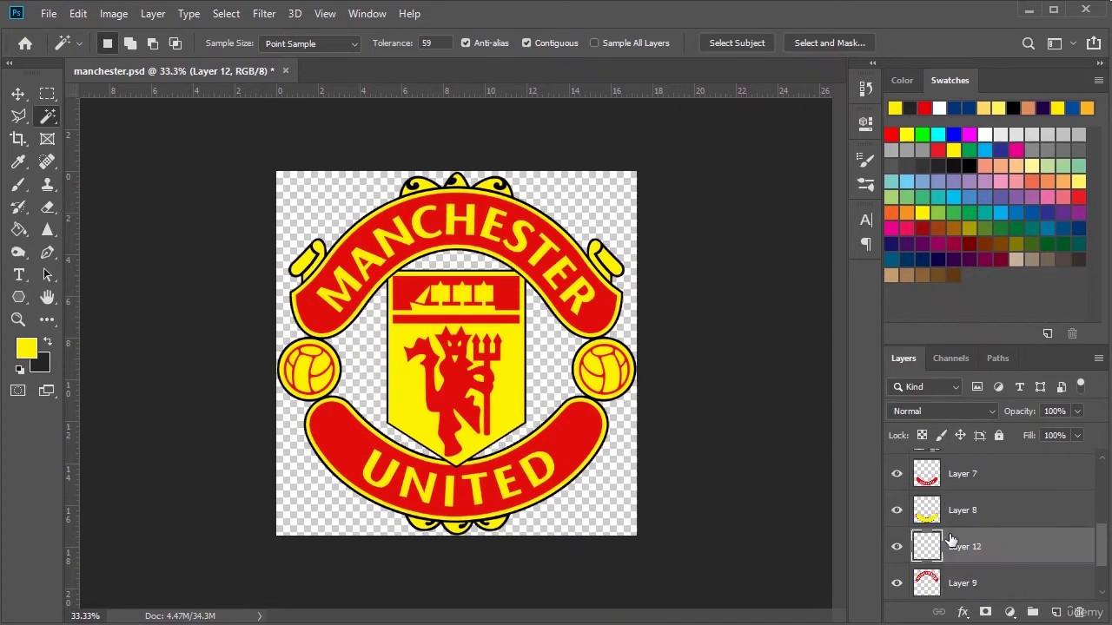
left_click(976, 587, "shift")
right_click(974, 585)
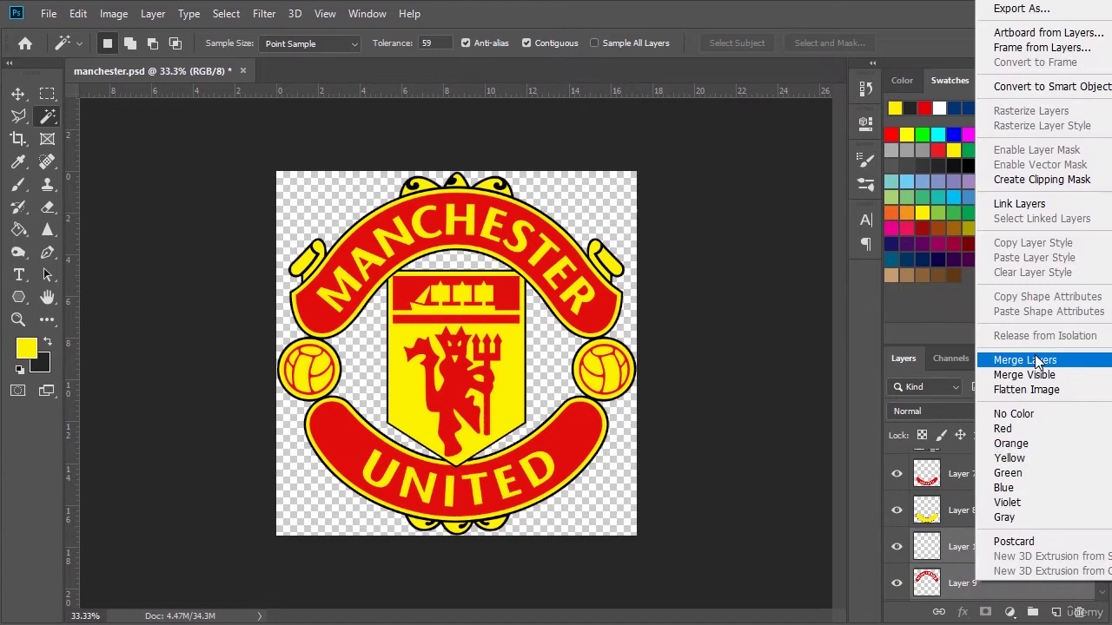
left_click(1071, 362)
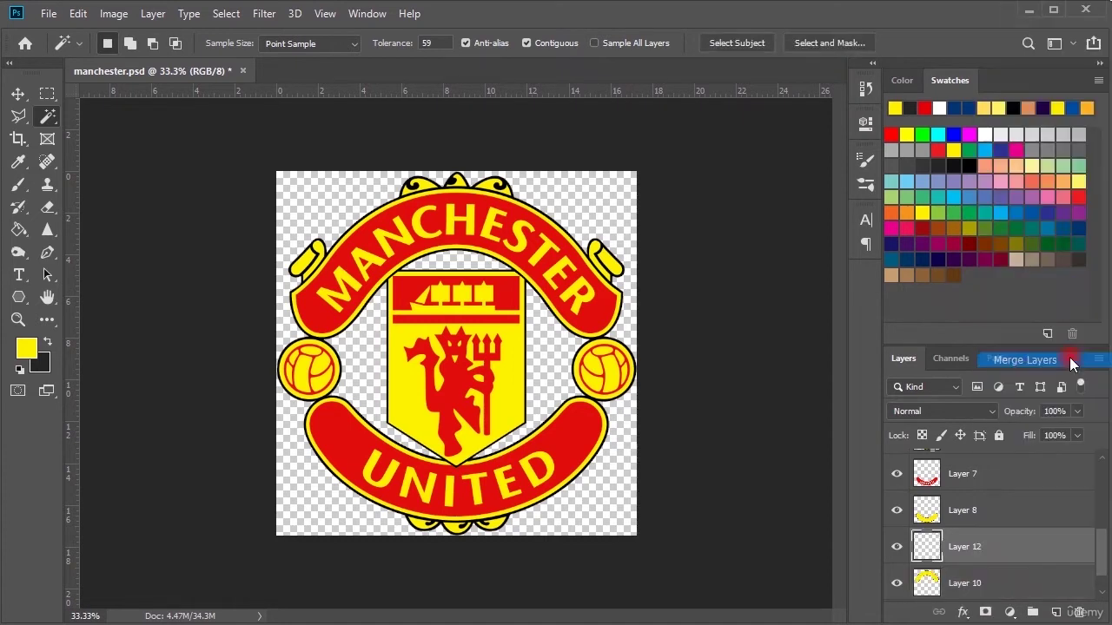
Rename the merged layer 'Layer 9', save manchester.psd, and return to After Effects
double_click(981, 547)
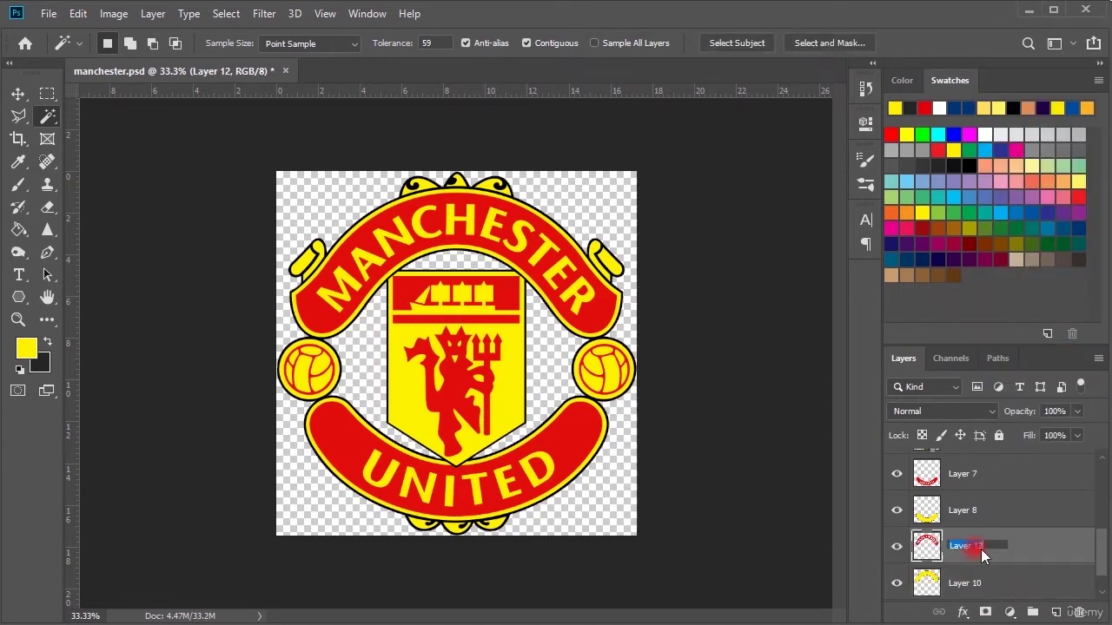
double_click(976, 546)
type("9")
key("Return")
key("ctrl+s")
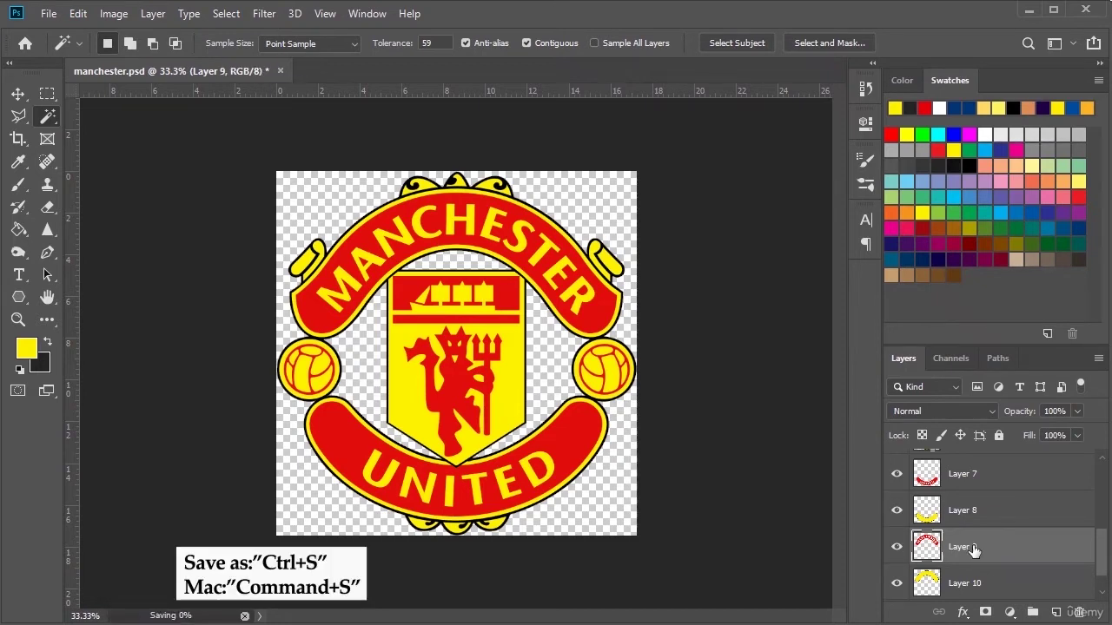
key("alt+Tab")
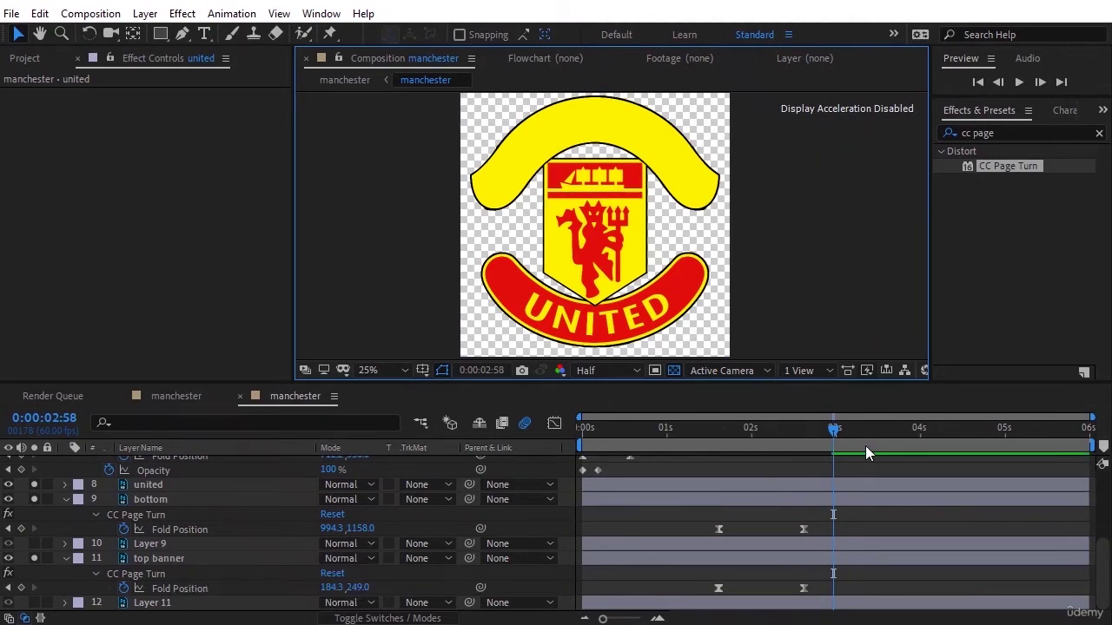
Keyframe united's Position from Y 915 at 2:37 to its resting place at 3.5s, with Easy Ease
left_click(166, 483)
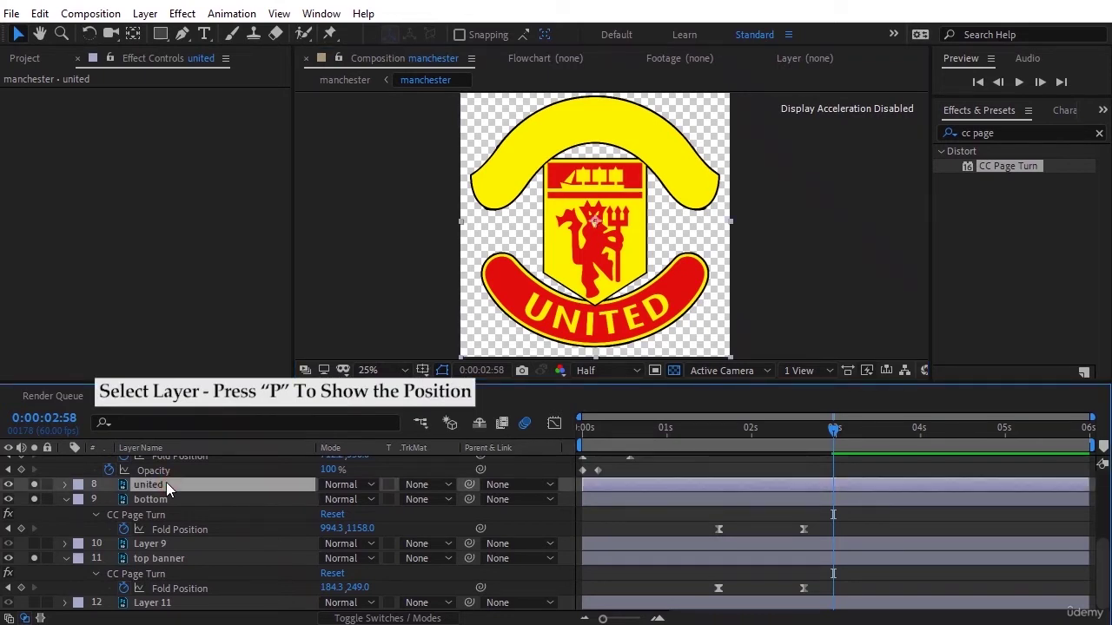
key("p")
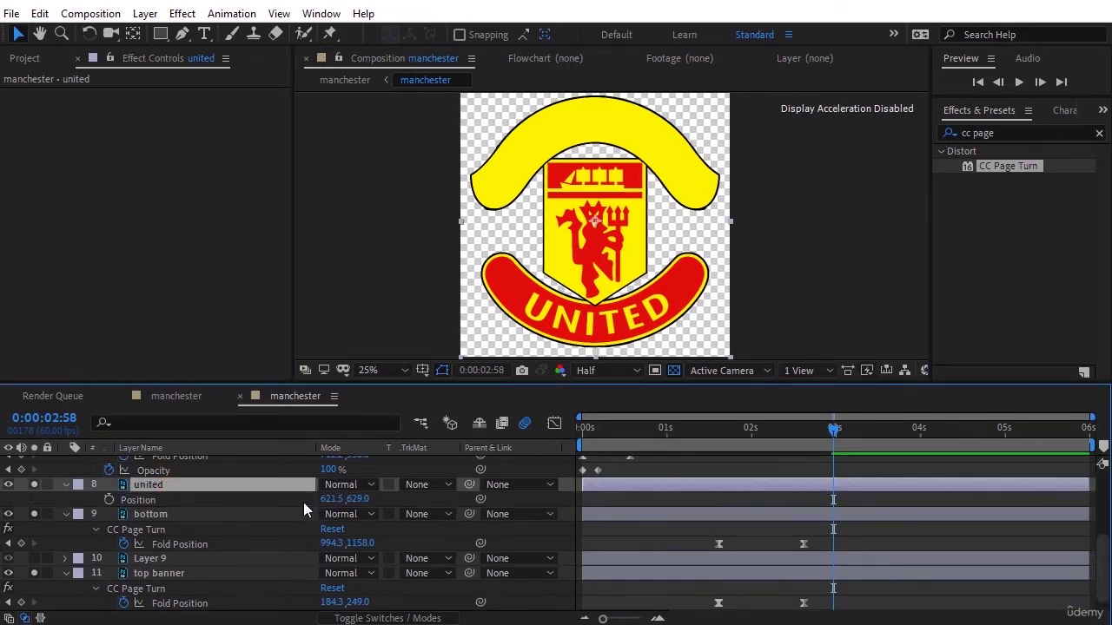
left_click(110, 500)
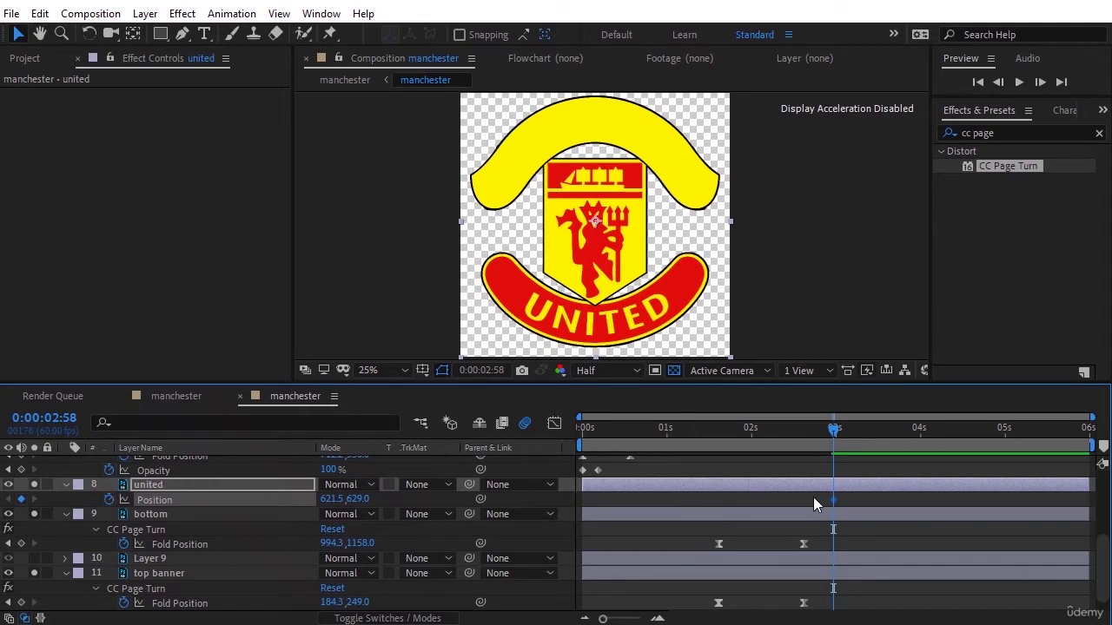
left_click_drag(831, 500, 878, 498)
mouse_move(820, 430)
left_mouse_down()
mouse_move(792, 430)
mouse_move(876, 422)
mouse_move(698, 447)
mouse_move(804, 440)
left_mouse_up()
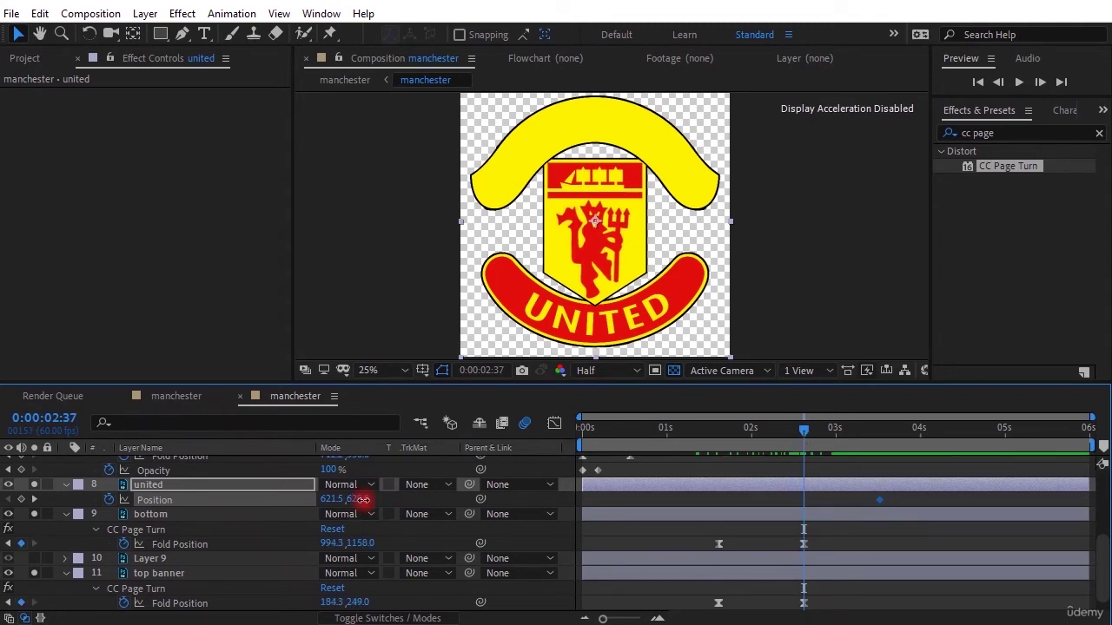
left_click_drag(360, 499, 646, 472)
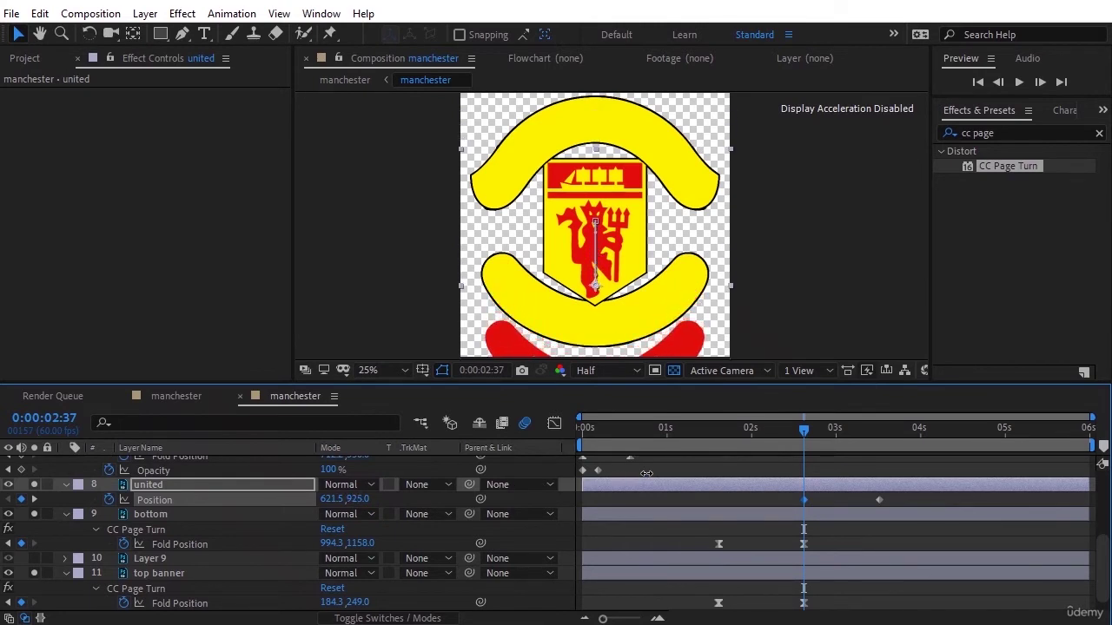
key("F9")
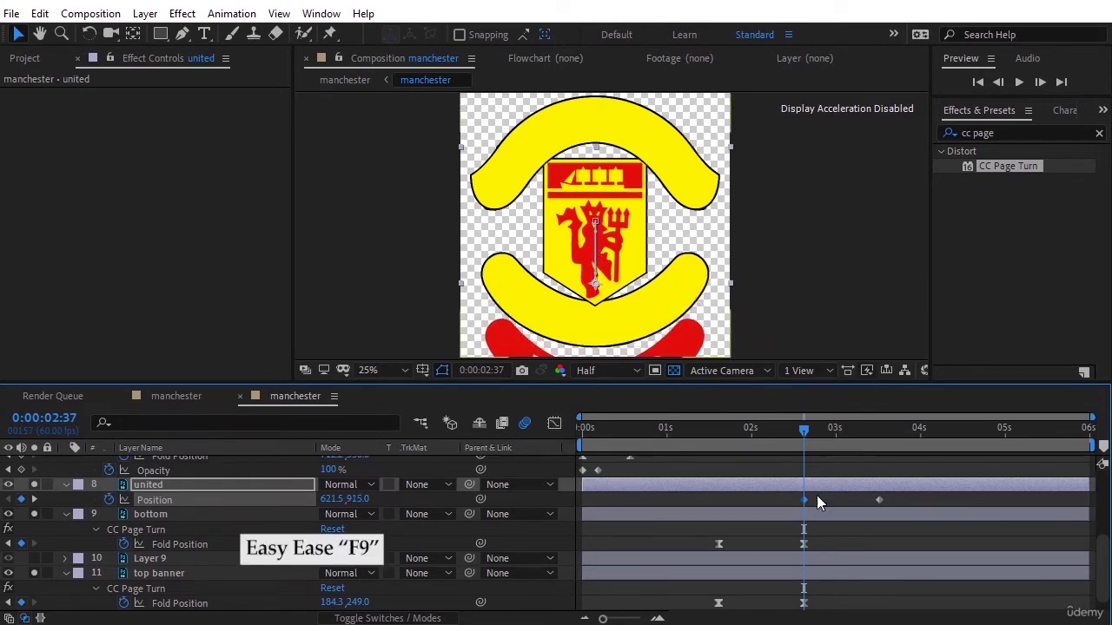
left_click_drag(913, 498, 784, 511)
key("F9")
left_click(882, 498)
Set the united layer's label colour to Red
left_click(878, 495)
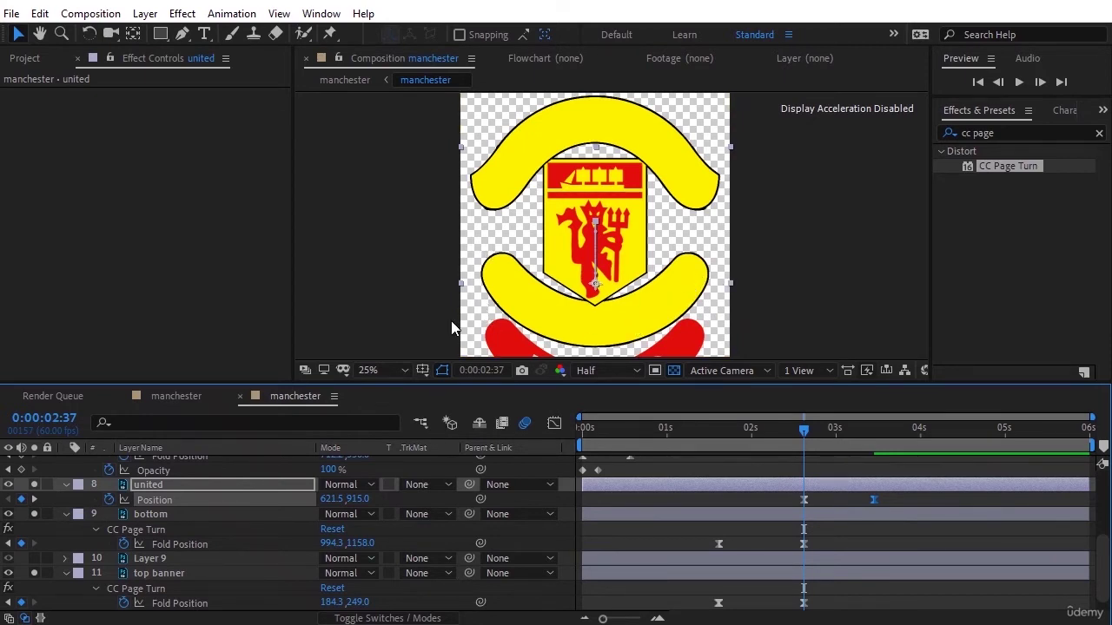
left_click(419, 508)
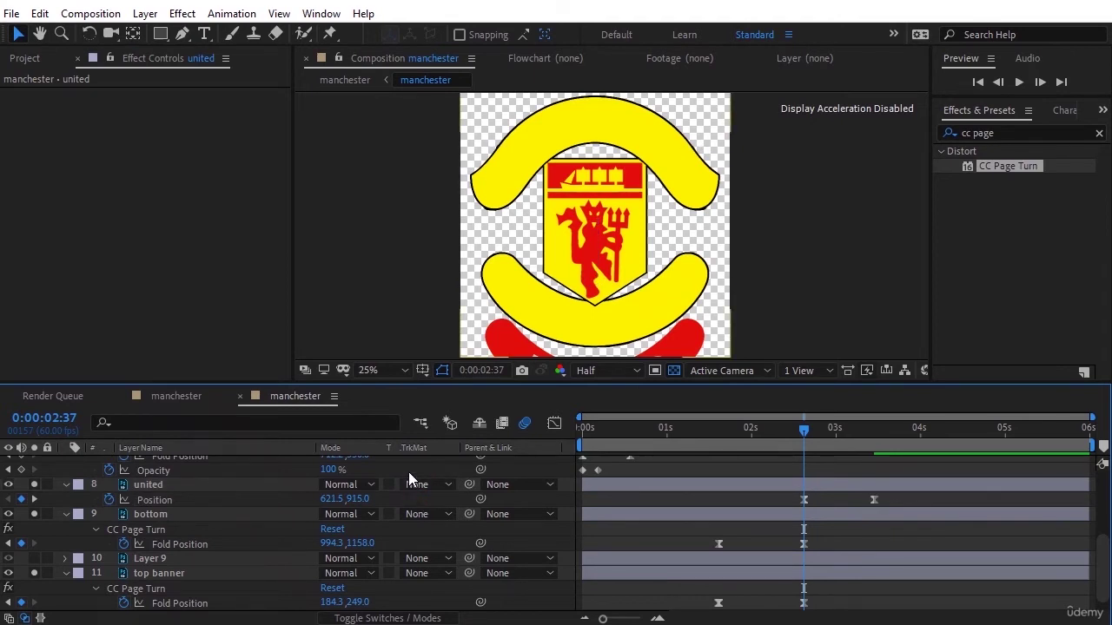
left_click(83, 484)
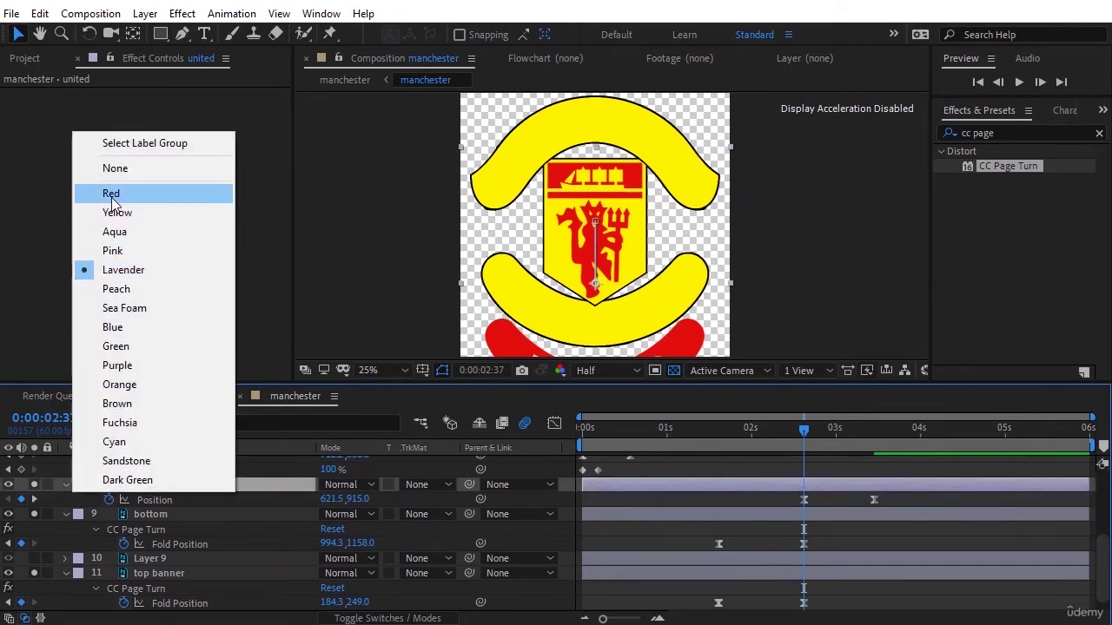
left_click(111, 193)
left_click(402, 465)
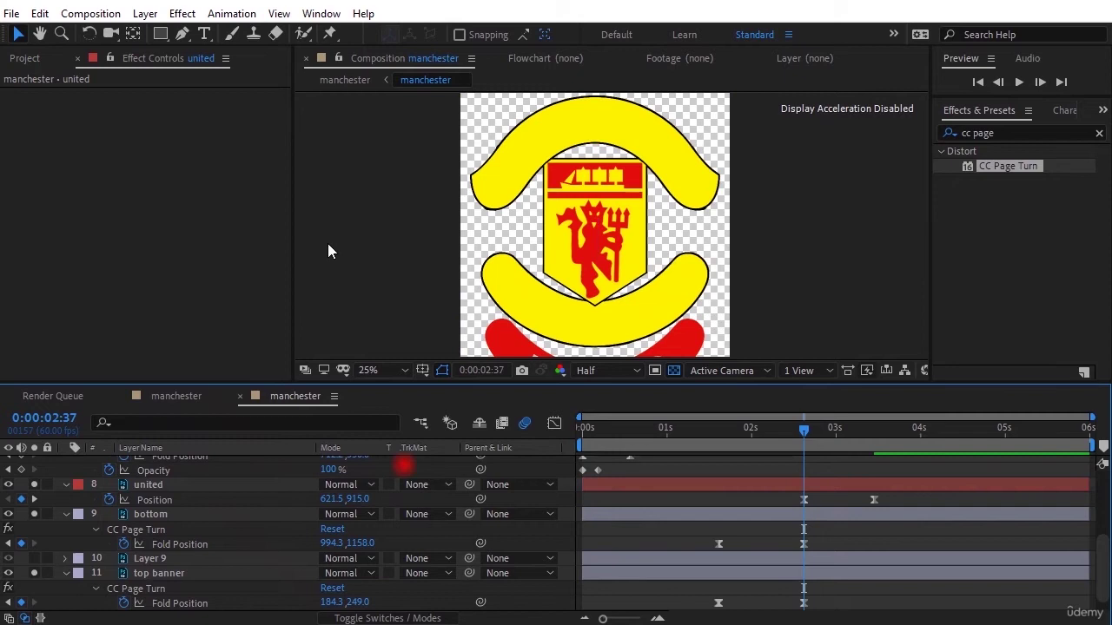
Draw a closed Pen-tool shape over the lower banner, creating Shape Layer 3
left_click(182, 34)
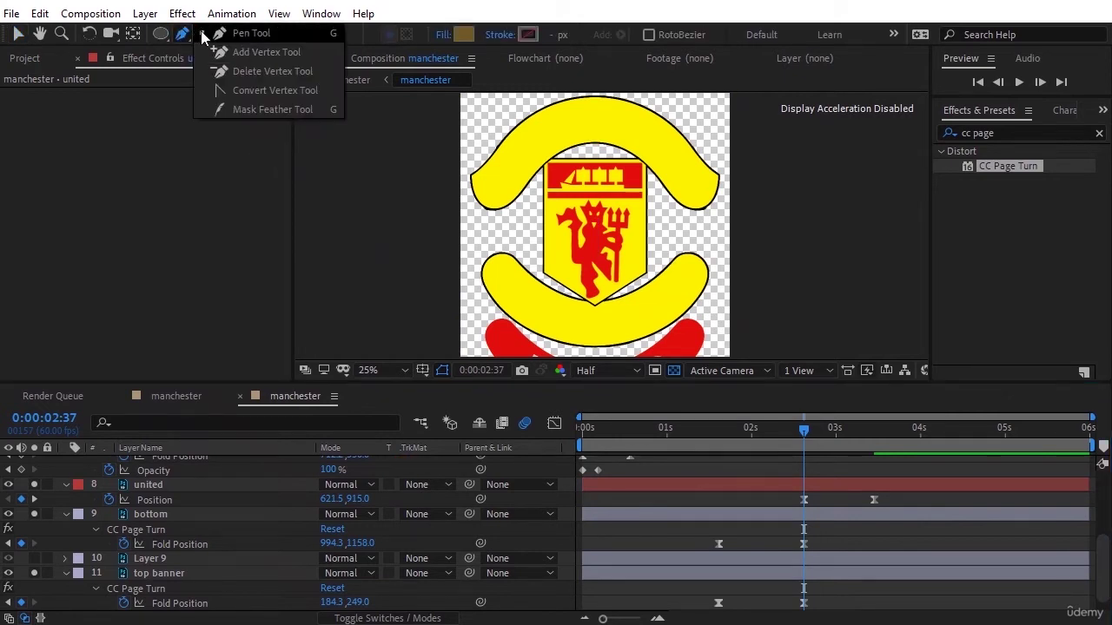
left_click(219, 33)
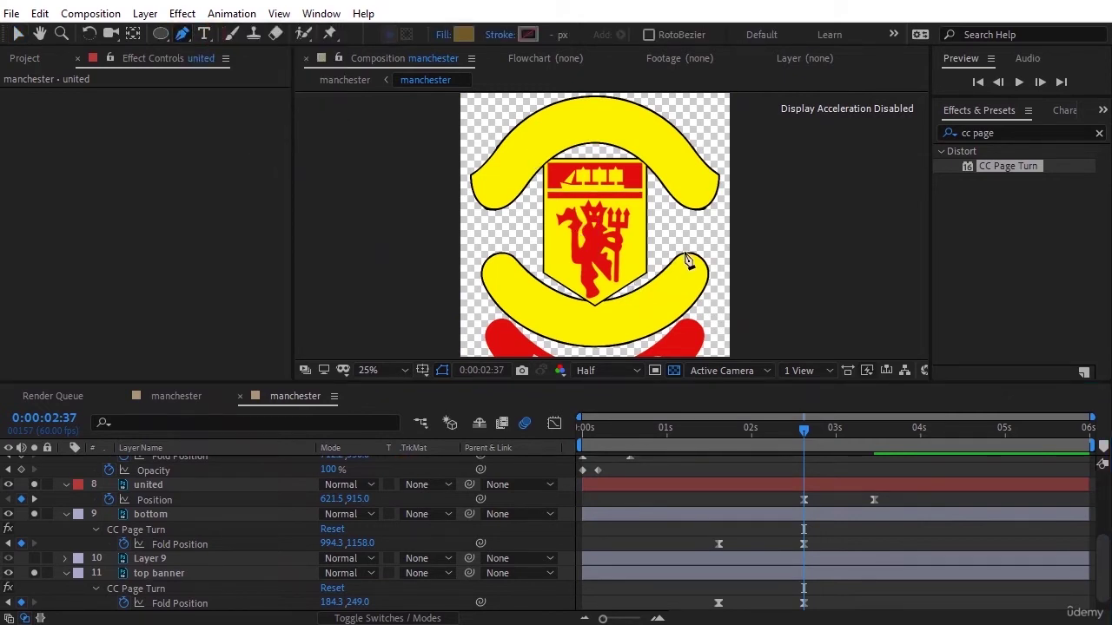
left_click(708, 274)
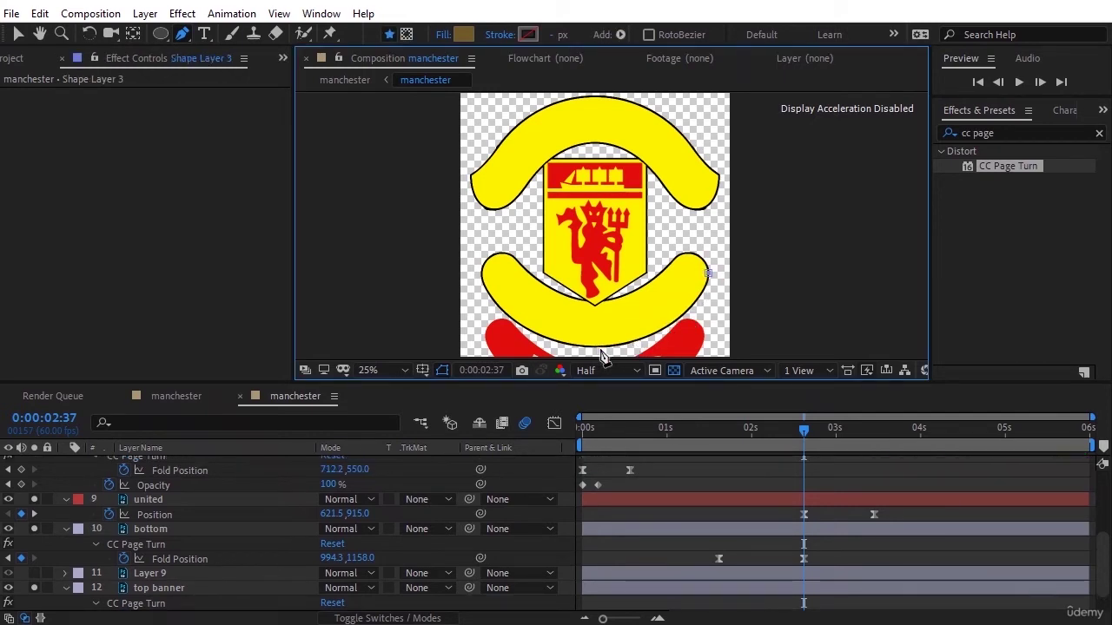
left_click_drag(600, 348, 497, 364)
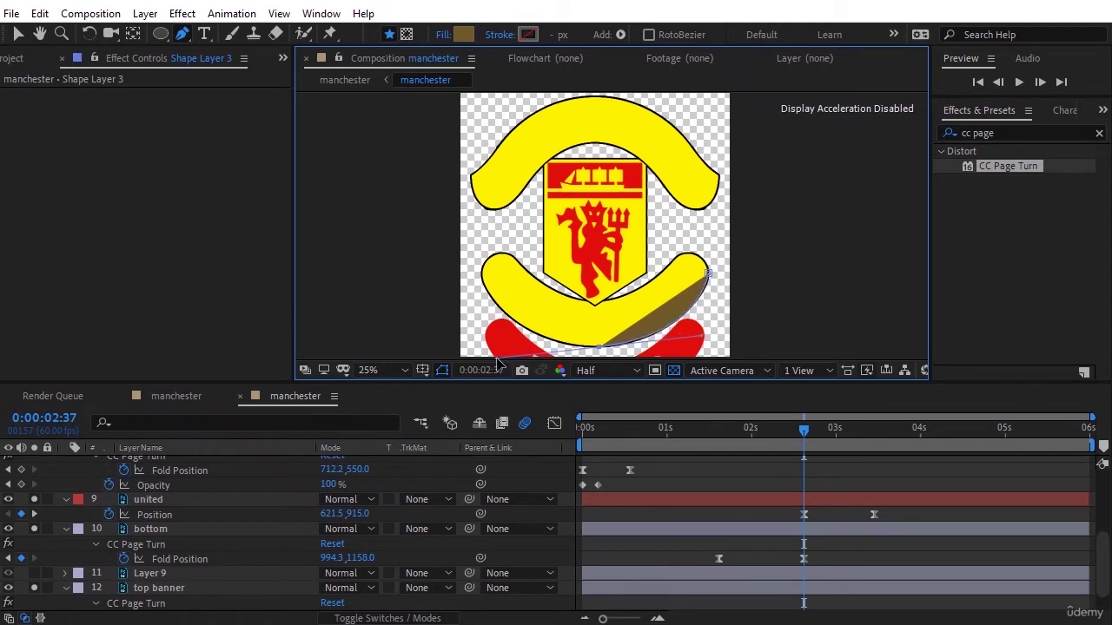
mouse_move(483, 288)
left_mouse_down()
mouse_move(464, 298)
mouse_move(474, 278)
left_mouse_up()
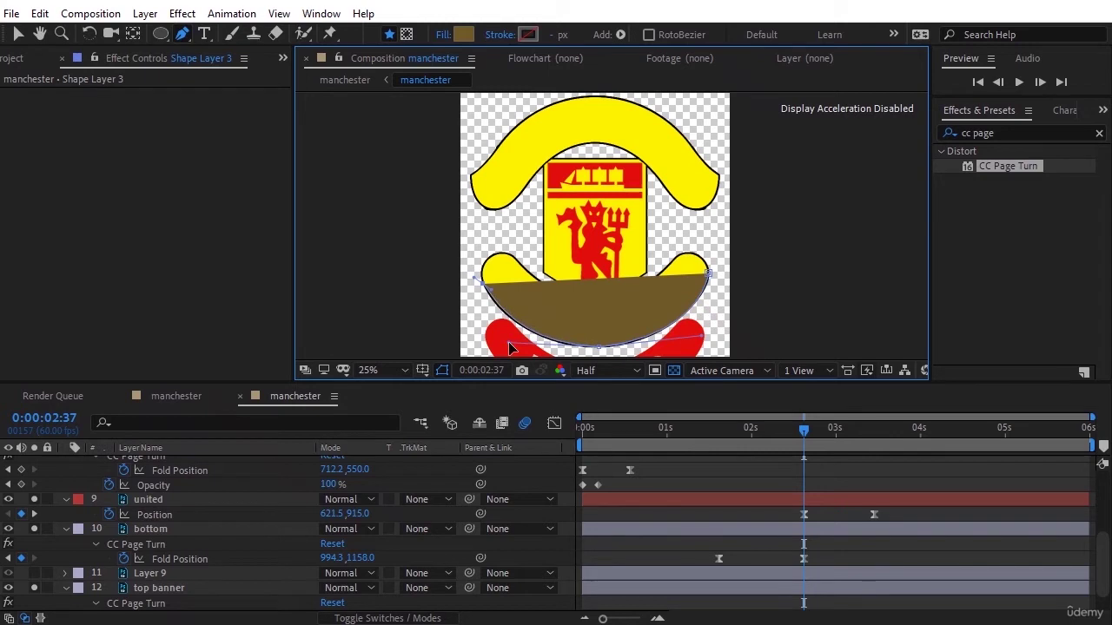
left_click(495, 257)
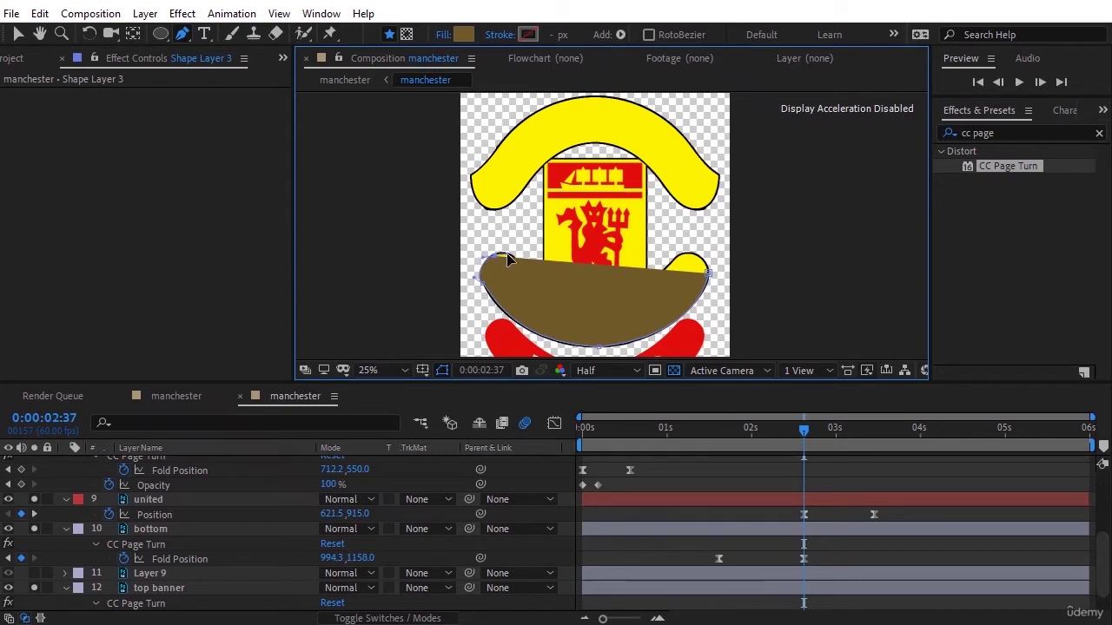
left_click(700, 236)
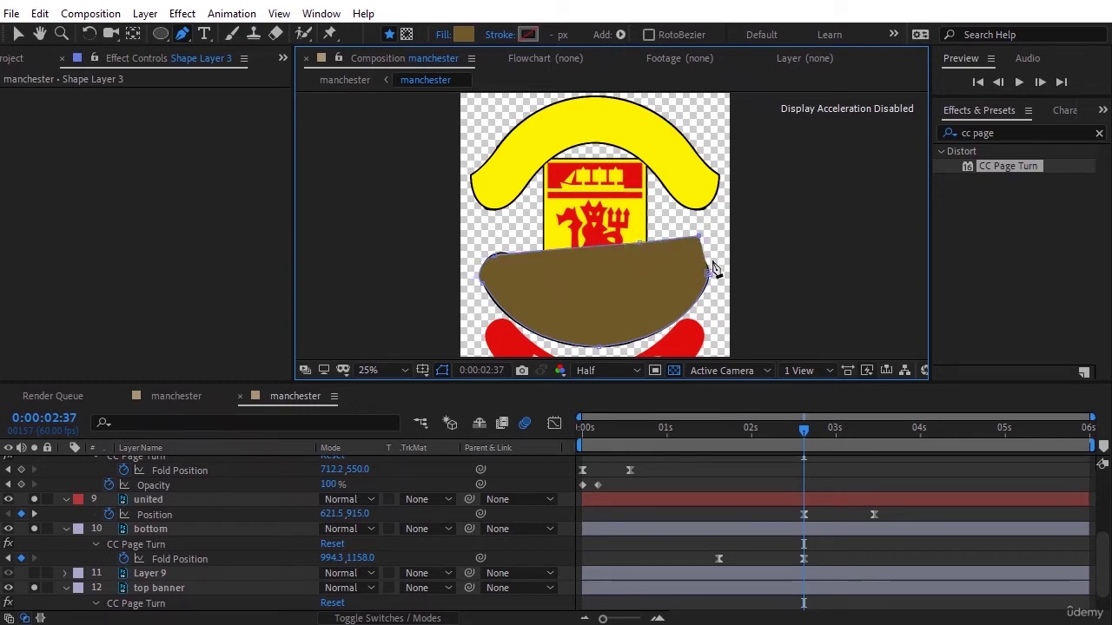
left_click(709, 266)
left_click(708, 282)
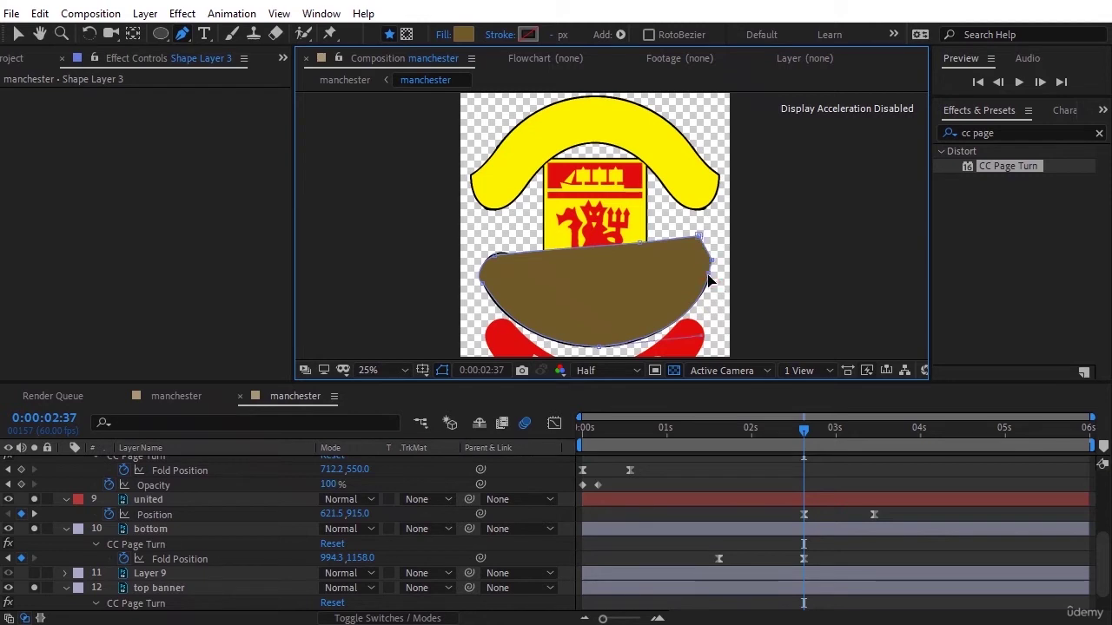
Place Shape Layer 3 above united, set united's TrkMat to Alpha Matte 'Shape Layer 3', and preview
scroll(218, 534, "up", 5)
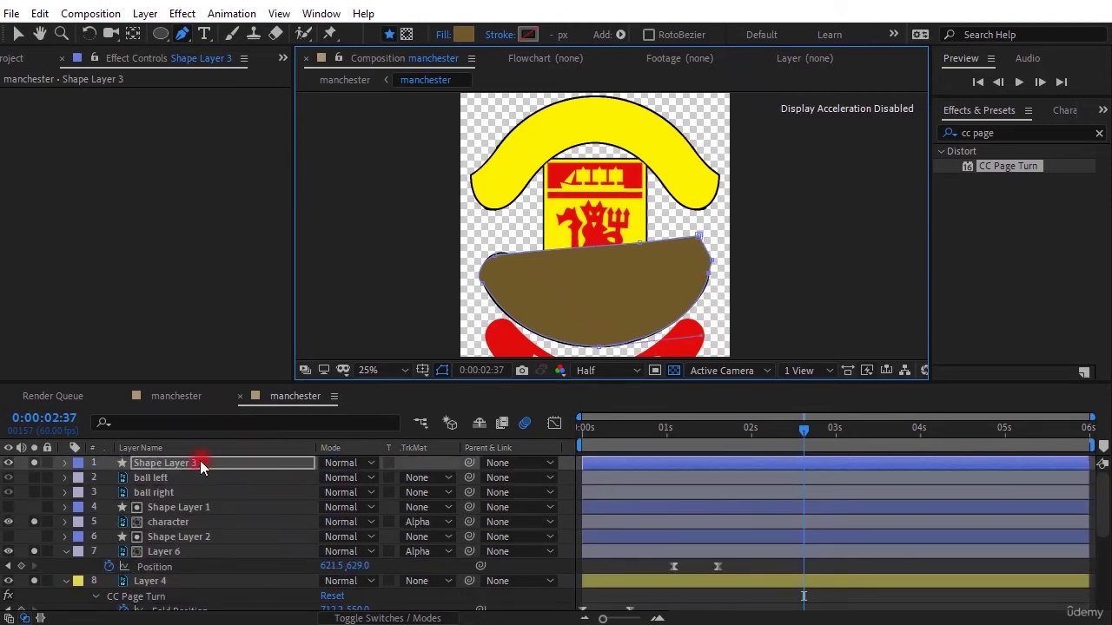
left_click_drag(200, 460, 208, 557)
scroll(207, 557, "down", 2)
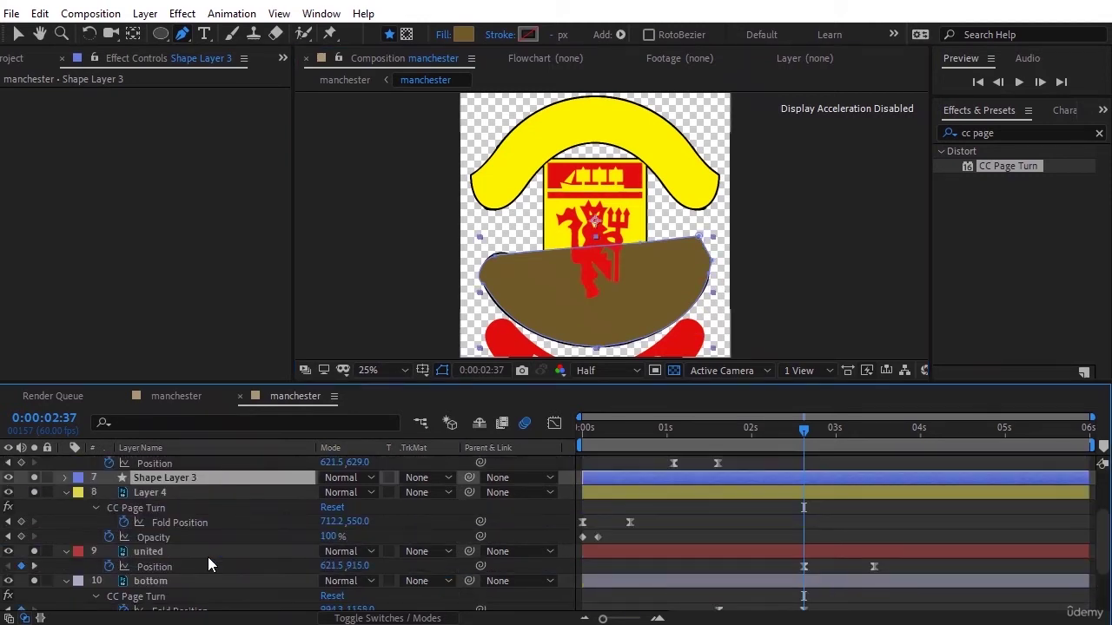
left_click_drag(182, 480, 201, 543)
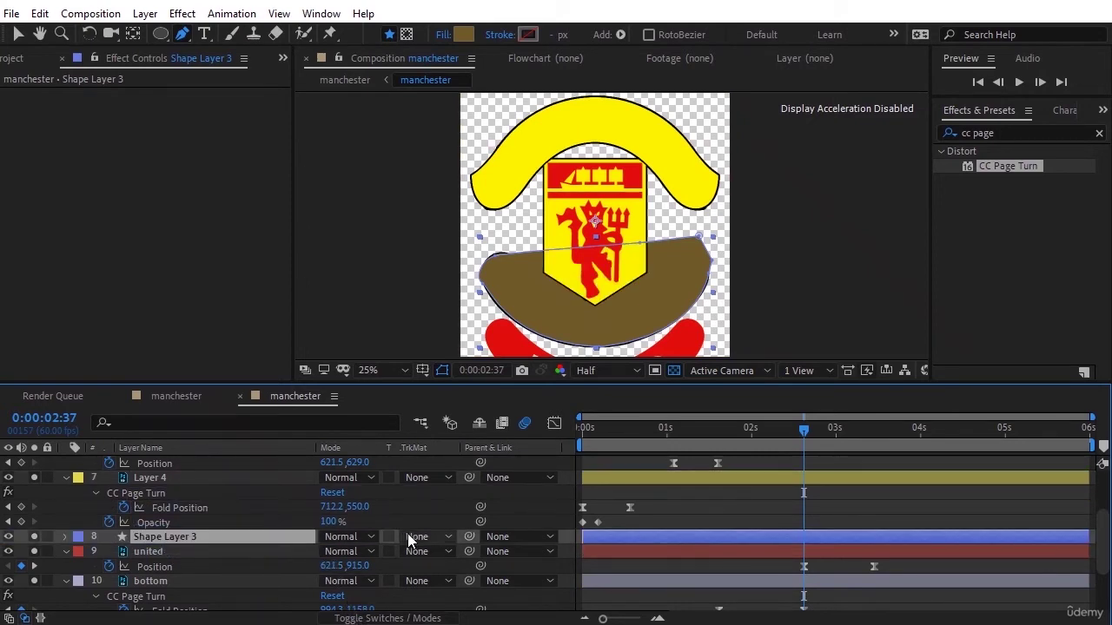
left_click(428, 551)
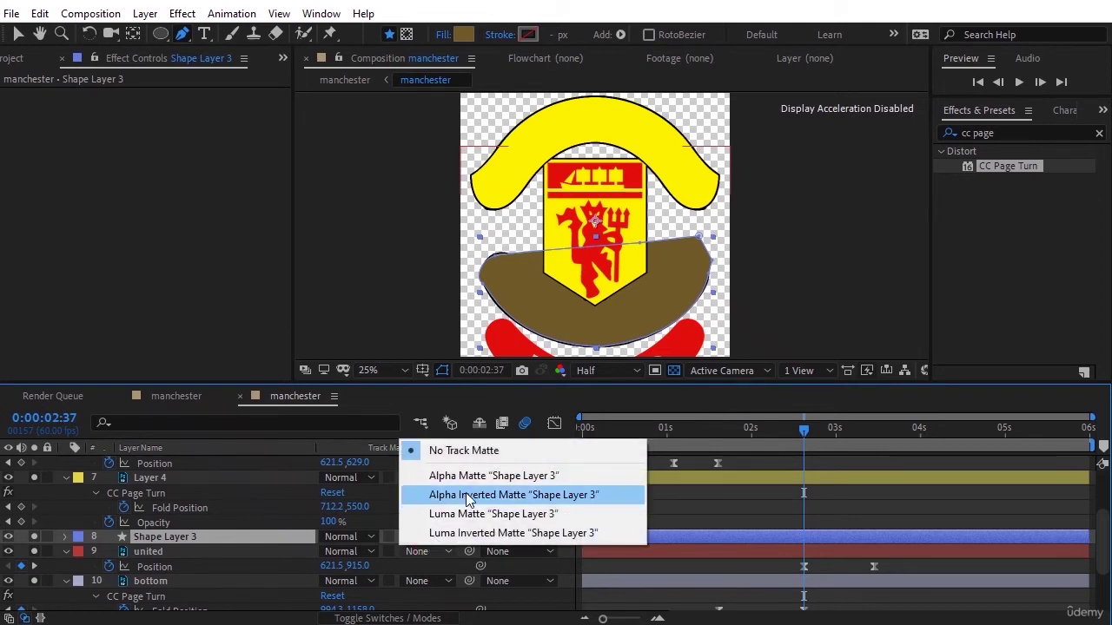
left_click(469, 476)
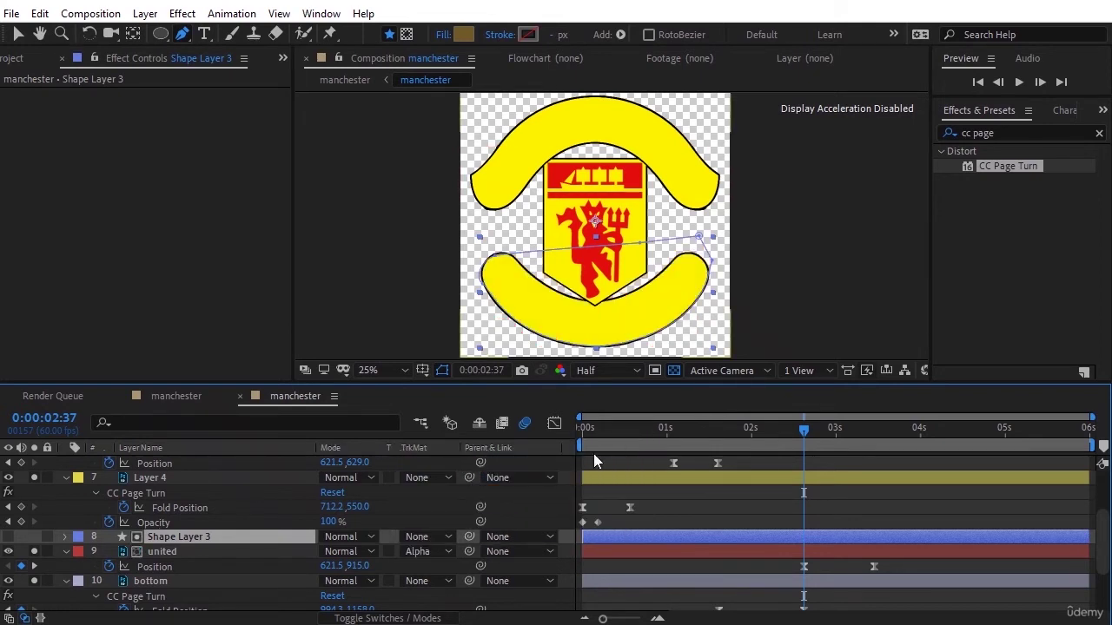
key("space")
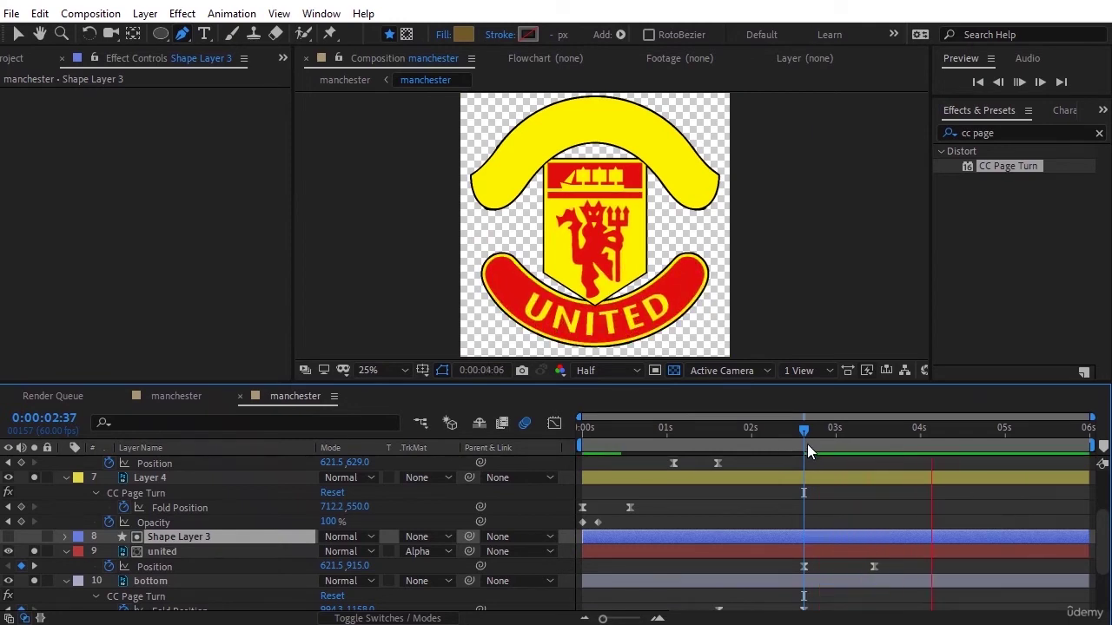
left_click_drag(807, 438, 804, 432)
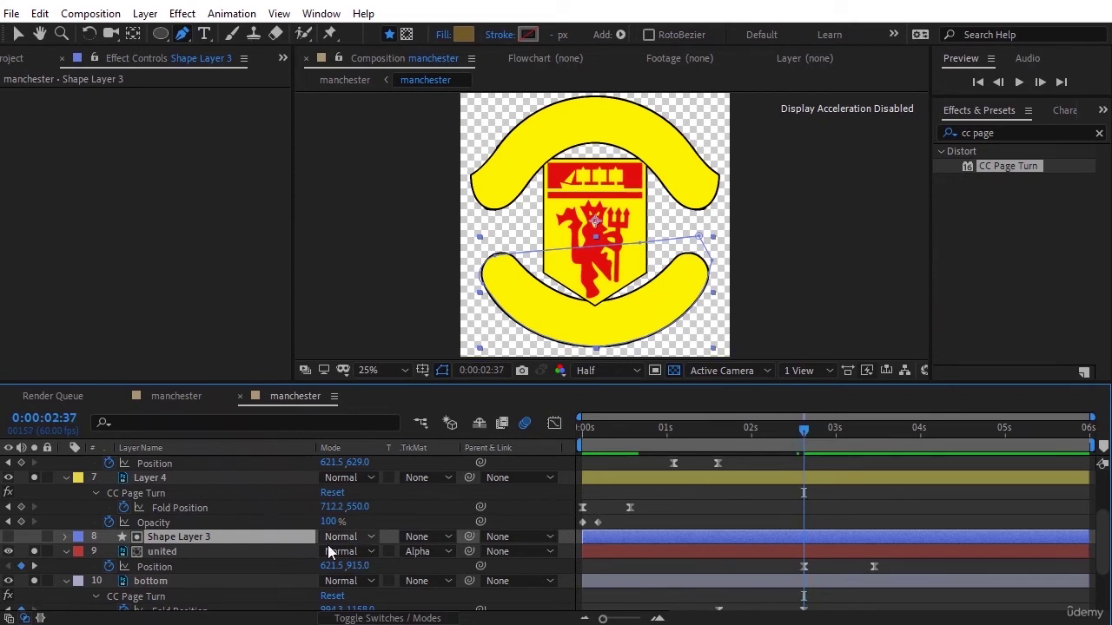
Hide the ball layer and make the MANCHESTER banner layer visible
left_click(144, 582)
scroll(144, 588, "down", 2)
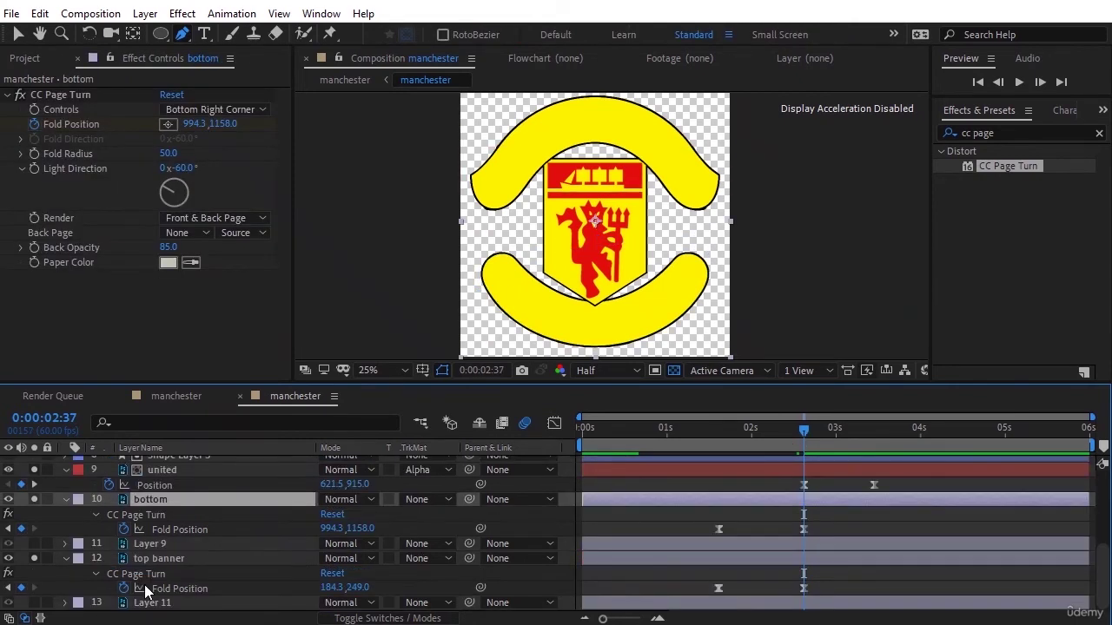
scroll(48, 473, "up", 5)
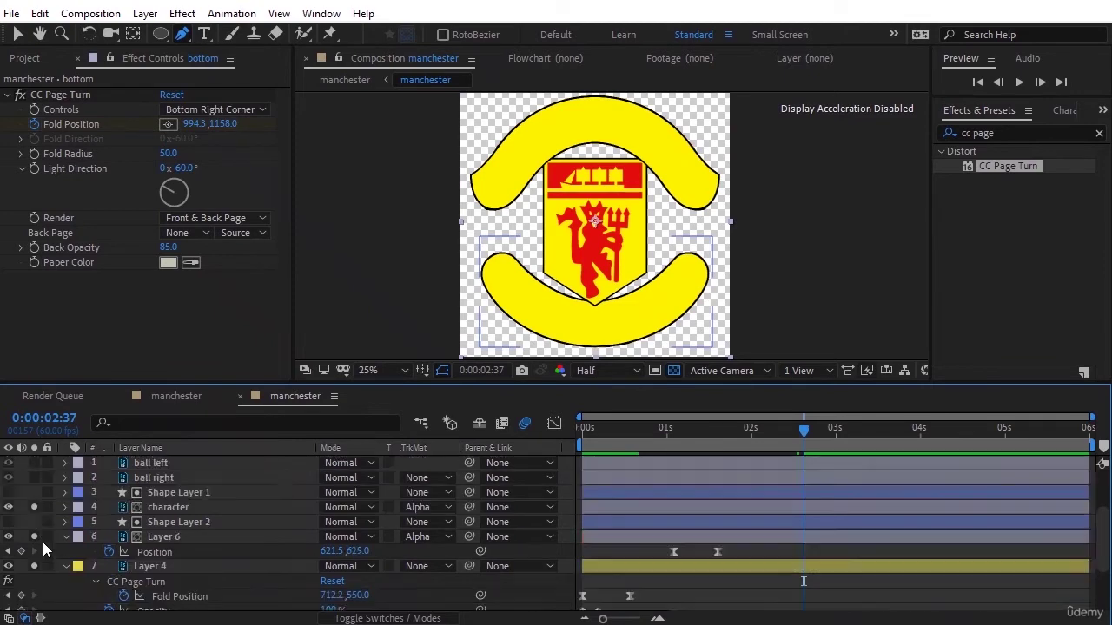
scroll(42, 542, "down", 2)
scroll(39, 533, "up", 2)
left_click(35, 477)
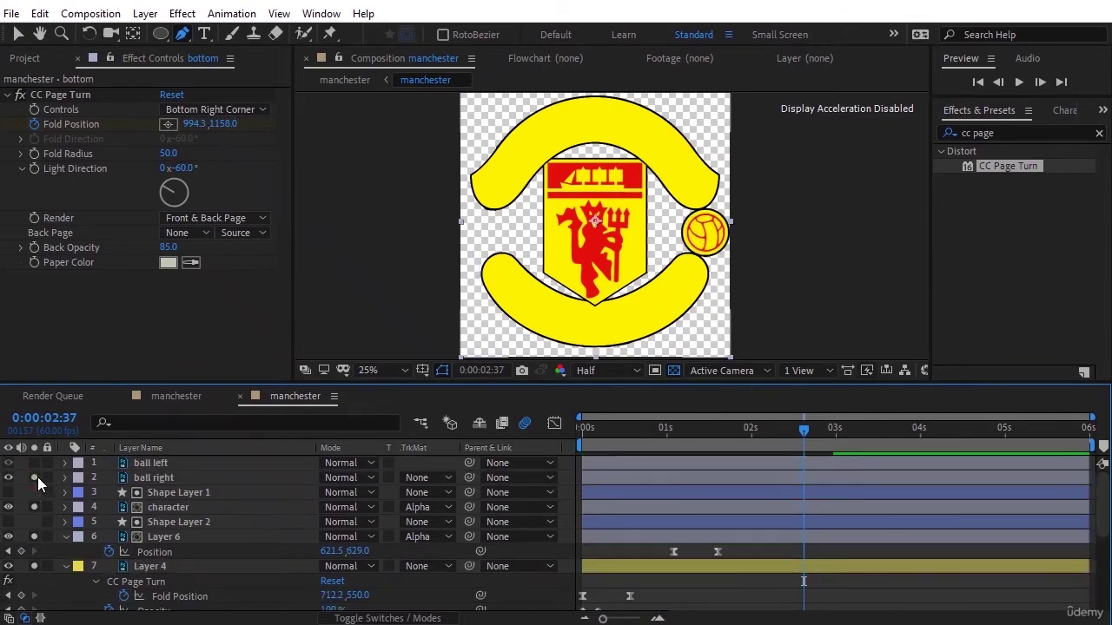
left_click(37, 474)
scroll(36, 535, "down", 2)
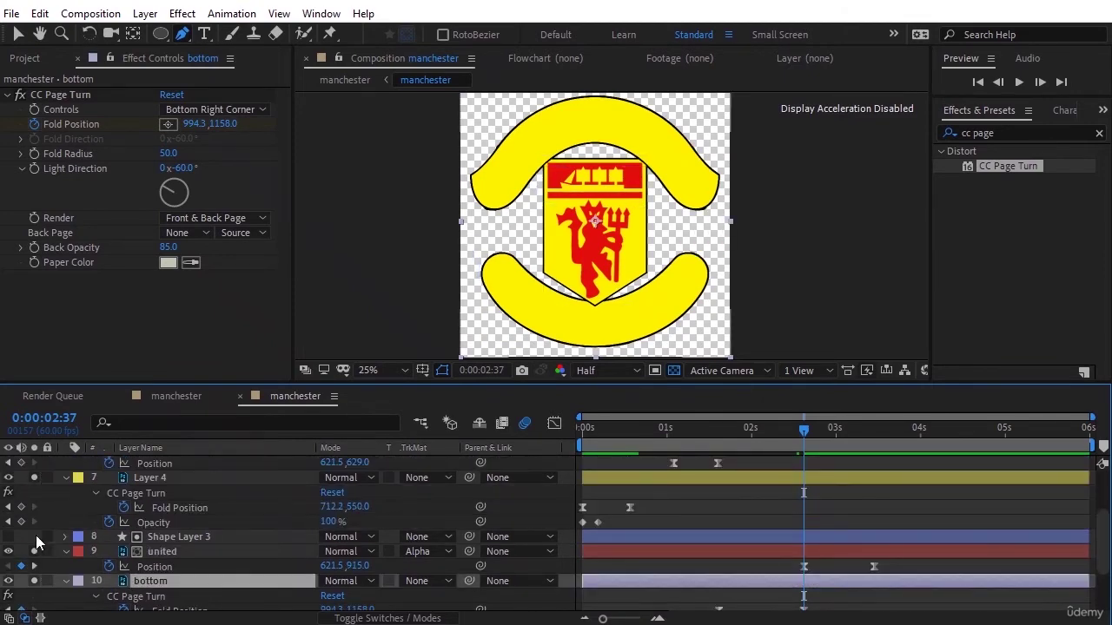
scroll(36, 535, "down", 2)
left_click(34, 541)
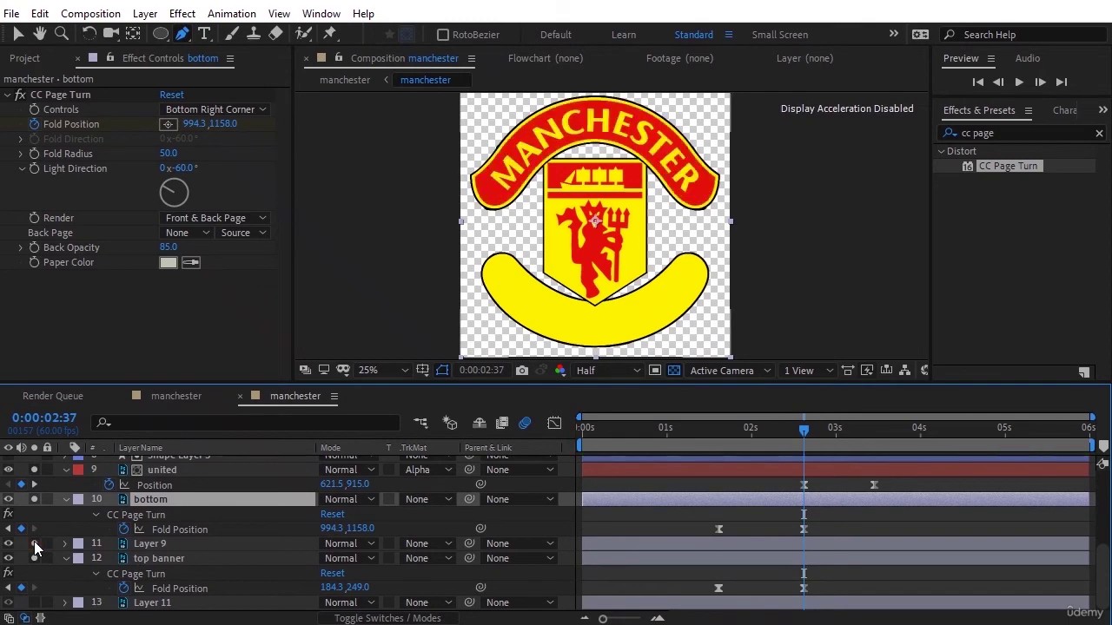
Rename Layer 9 to 'manchester' and set a Position keyframe at 2:37 (621.5,629.0)
left_click(163, 539)
right_click(163, 539)
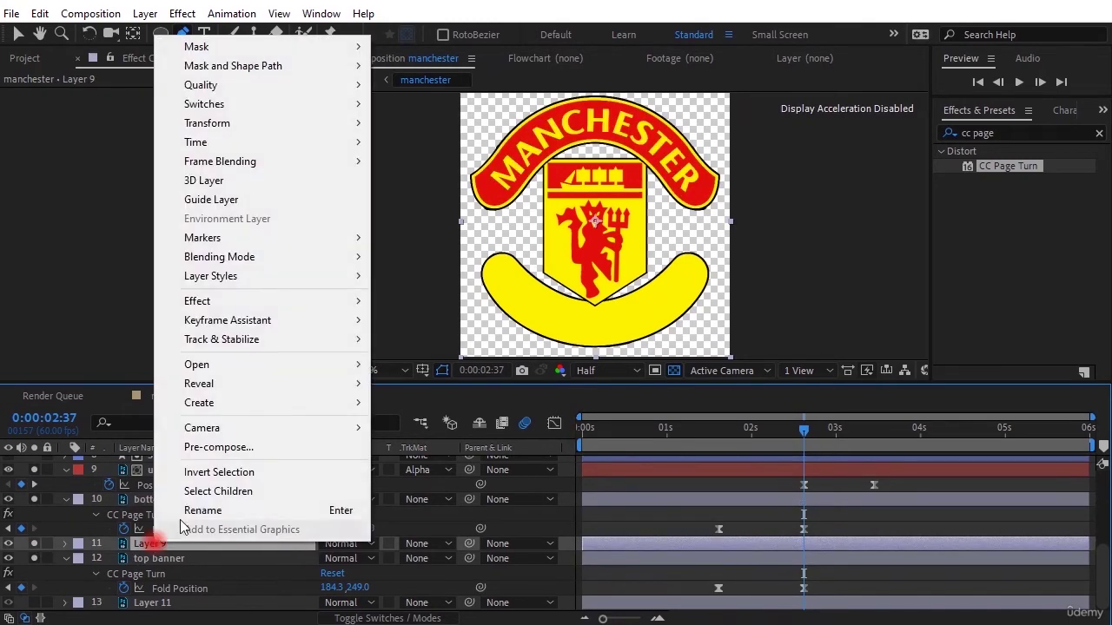
left_click(224, 510)
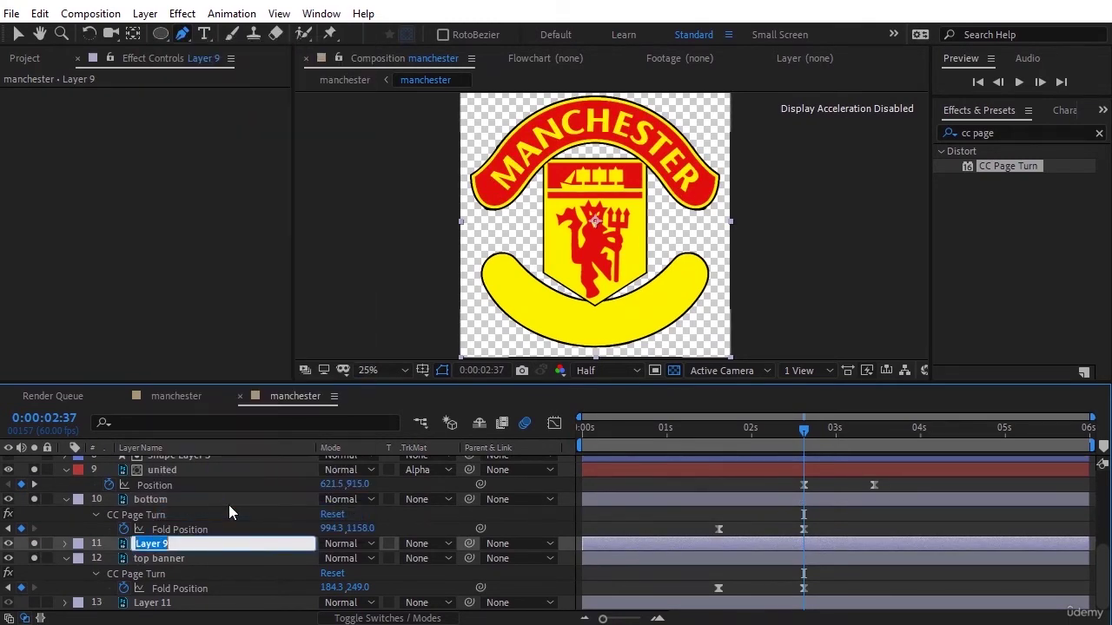
type("manchester")
key("Return")
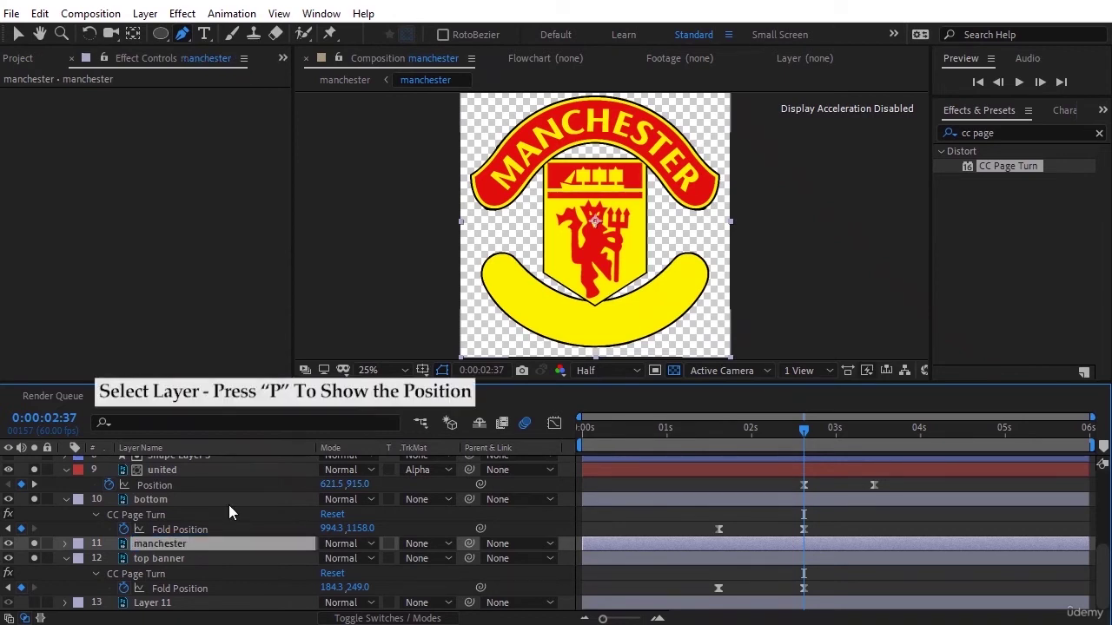
key("p")
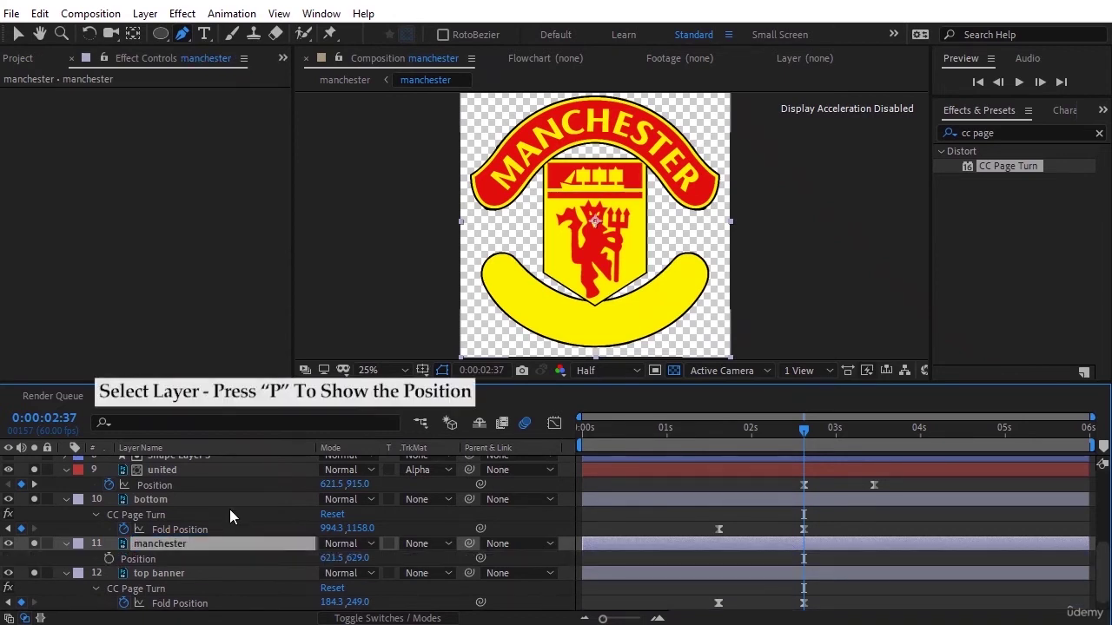
left_click(110, 558)
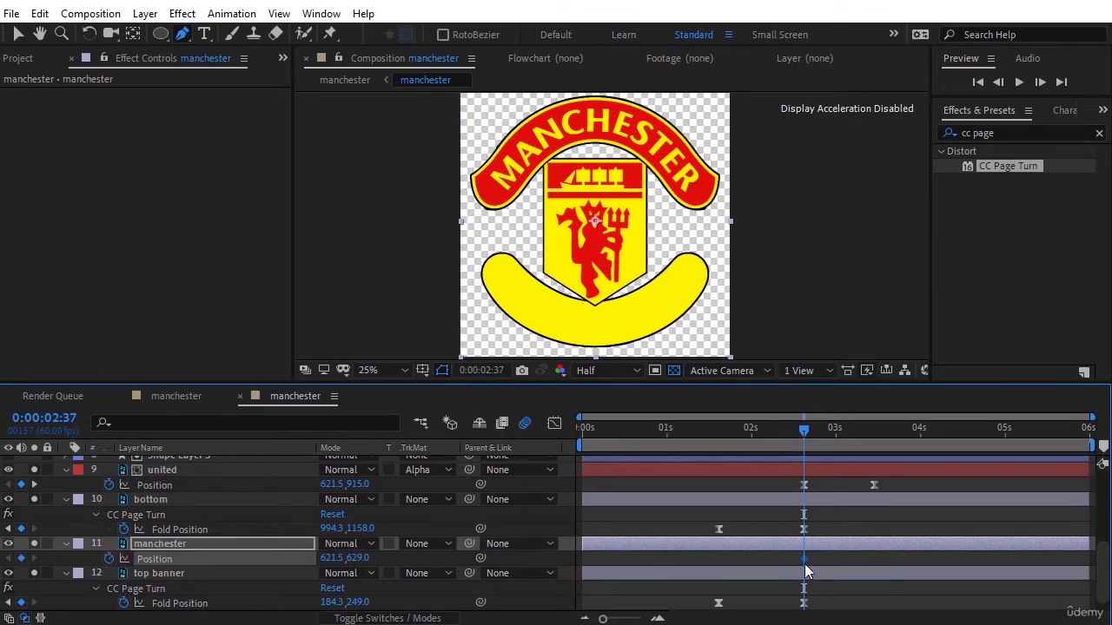
Move manchester's keyframe to about 3.5s, start it at 621.5,306.0 at 2:37, and label it Red
left_click_drag(806, 559, 878, 556)
left_click_drag(357, 558, 270, 558)
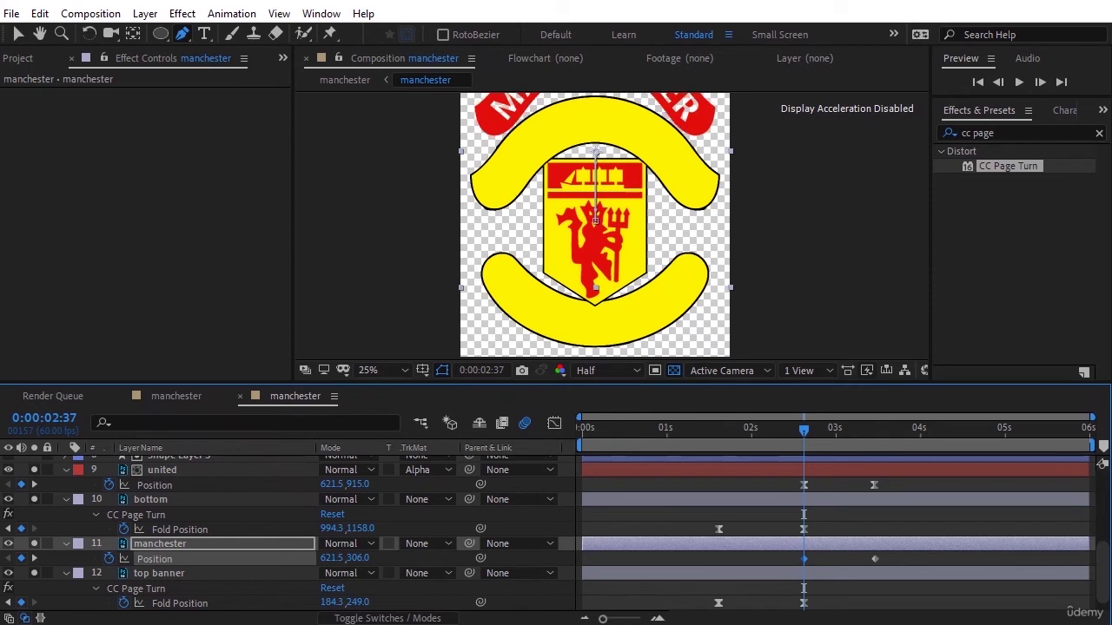
left_click(412, 556)
left_click(78, 545)
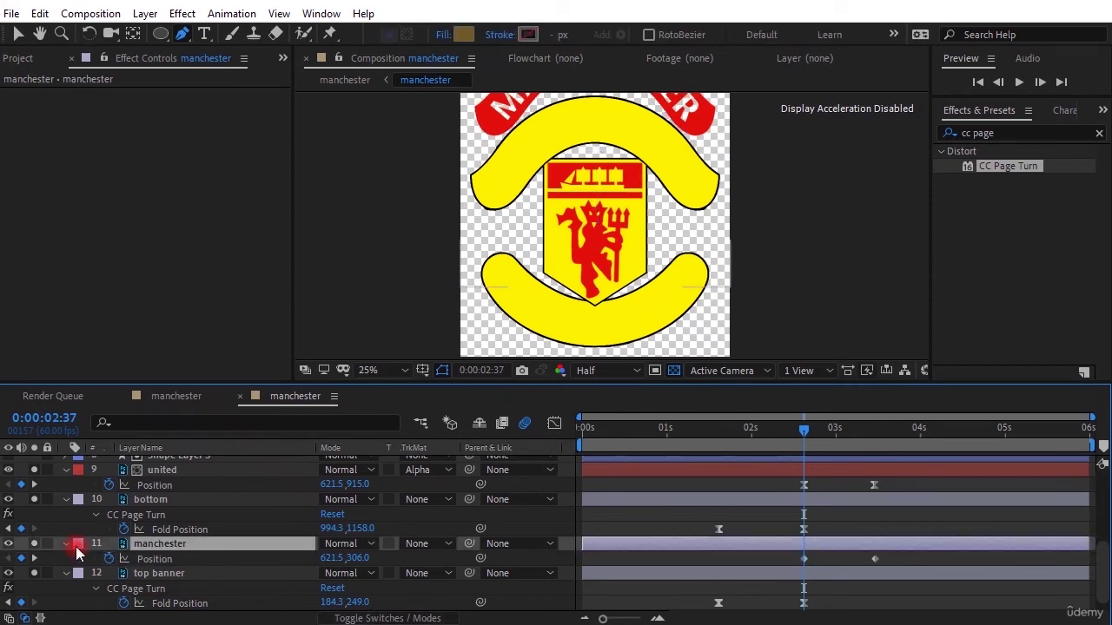
left_click(168, 251)
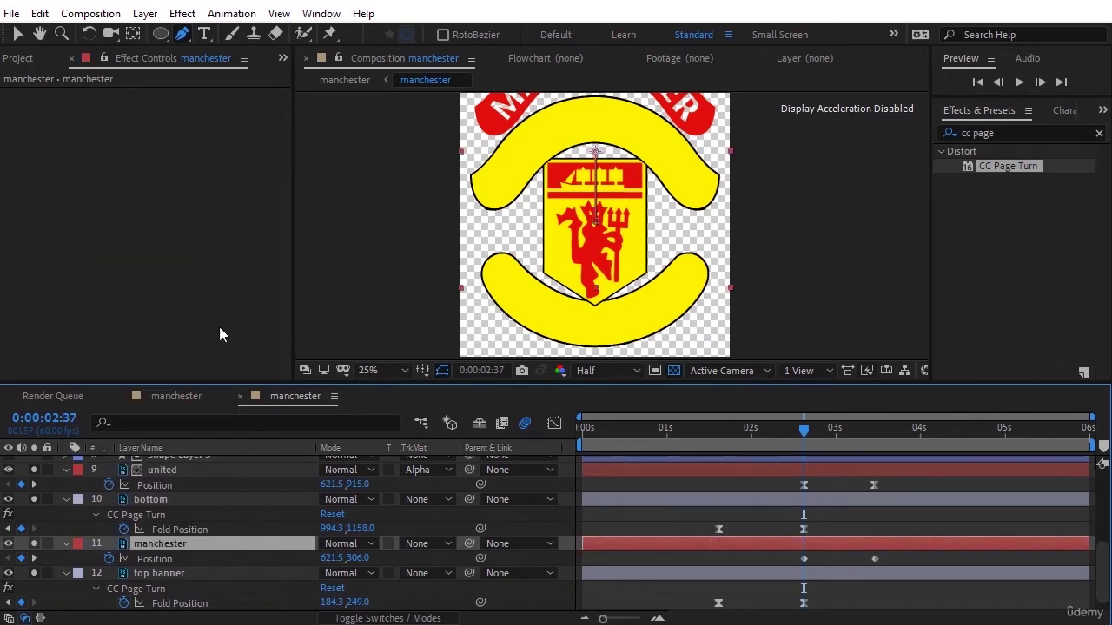
Pen-draw a closed shape around the crest's top arch, creating Shape Layer 4
left_click(525, 528)
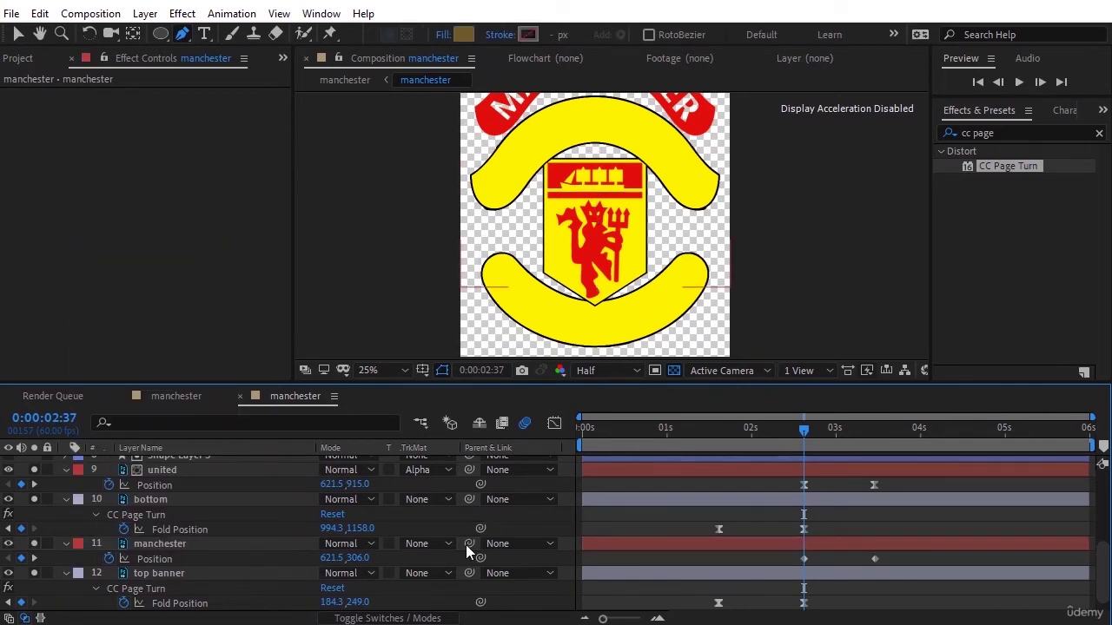
left_click(719, 177)
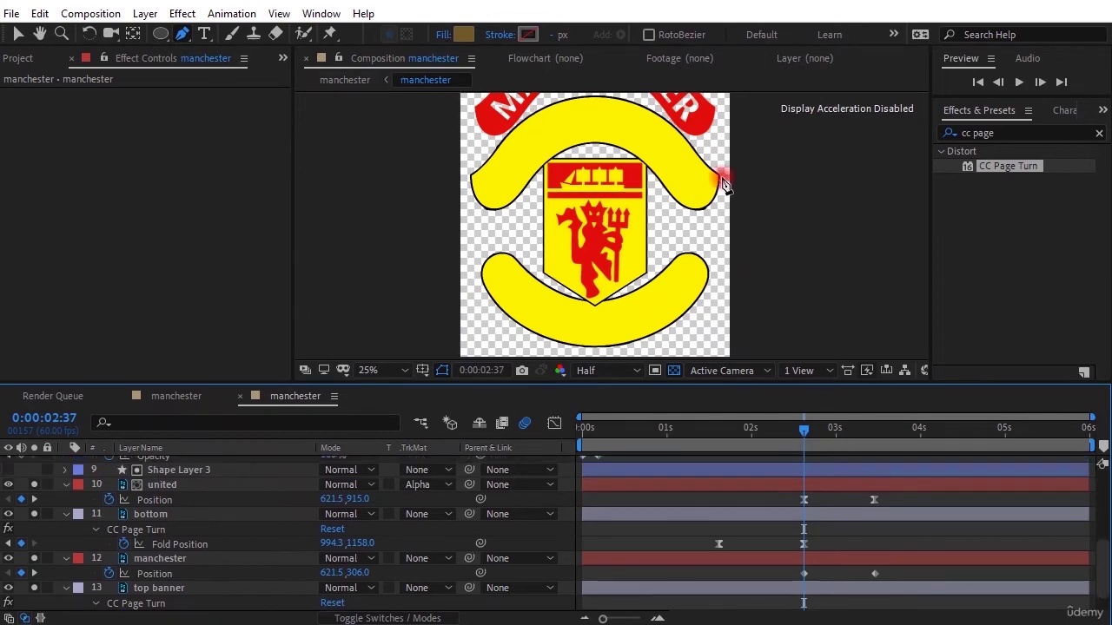
left_click(686, 132)
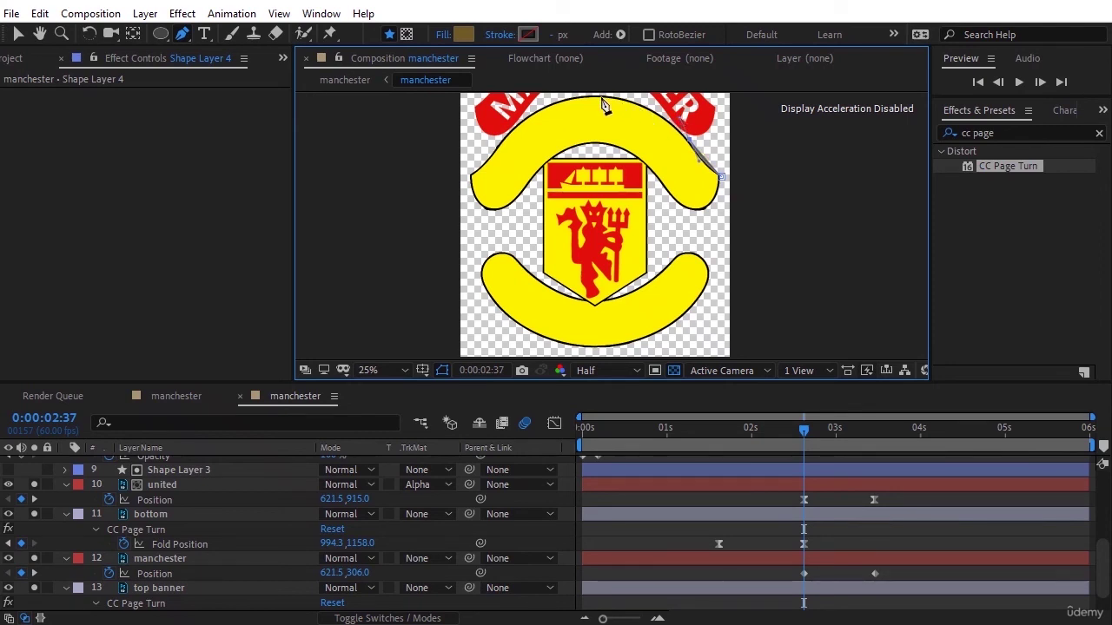
left_click_drag(602, 103, 570, 114)
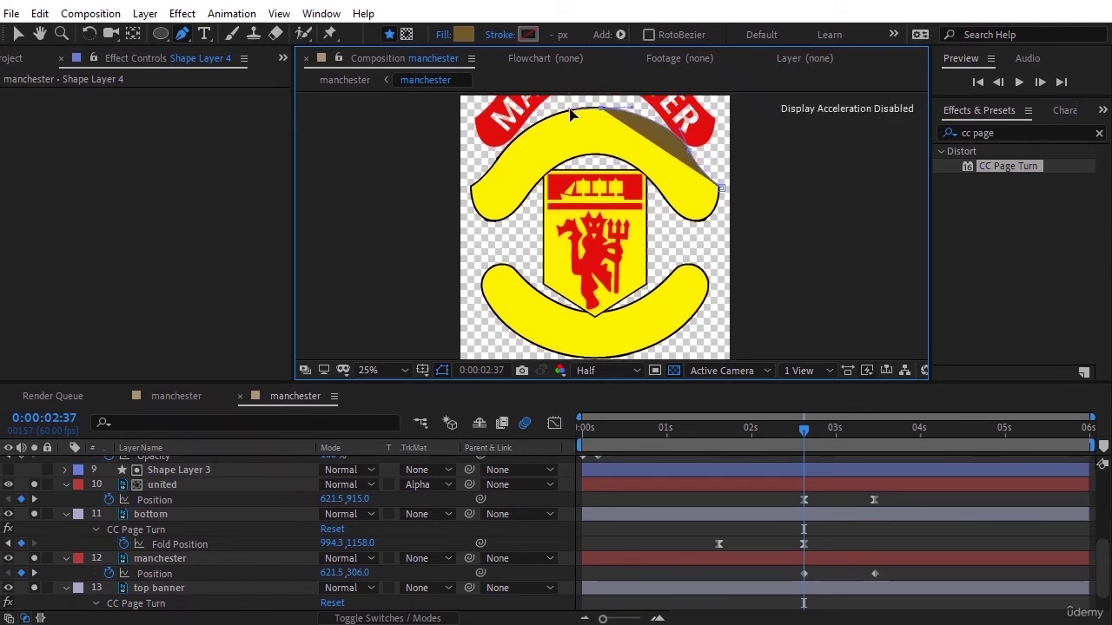
left_click(519, 136)
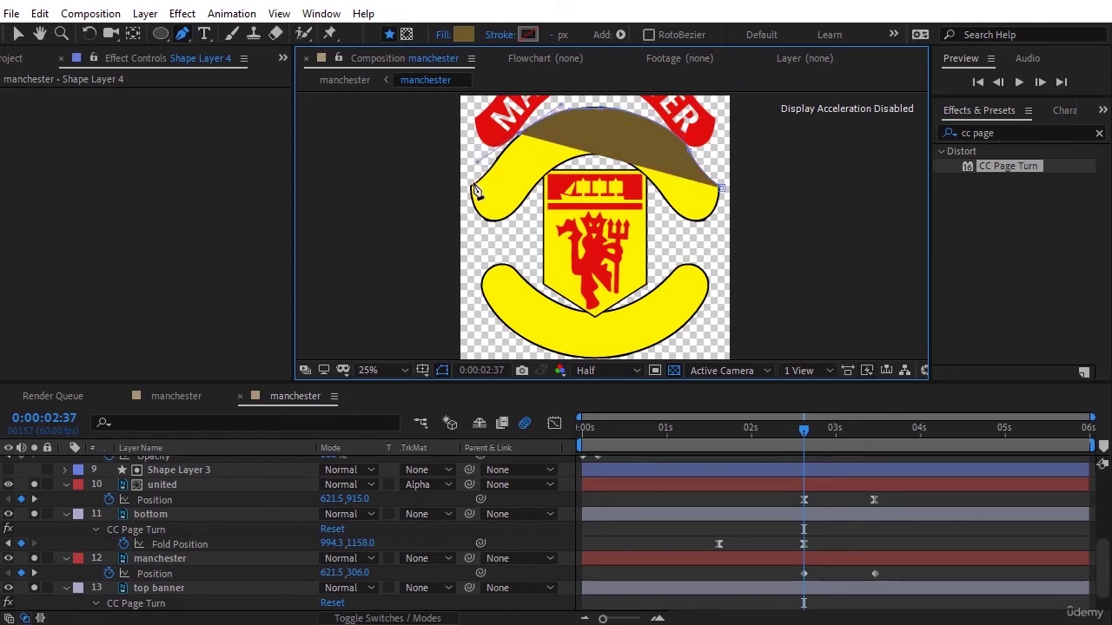
left_click(471, 186)
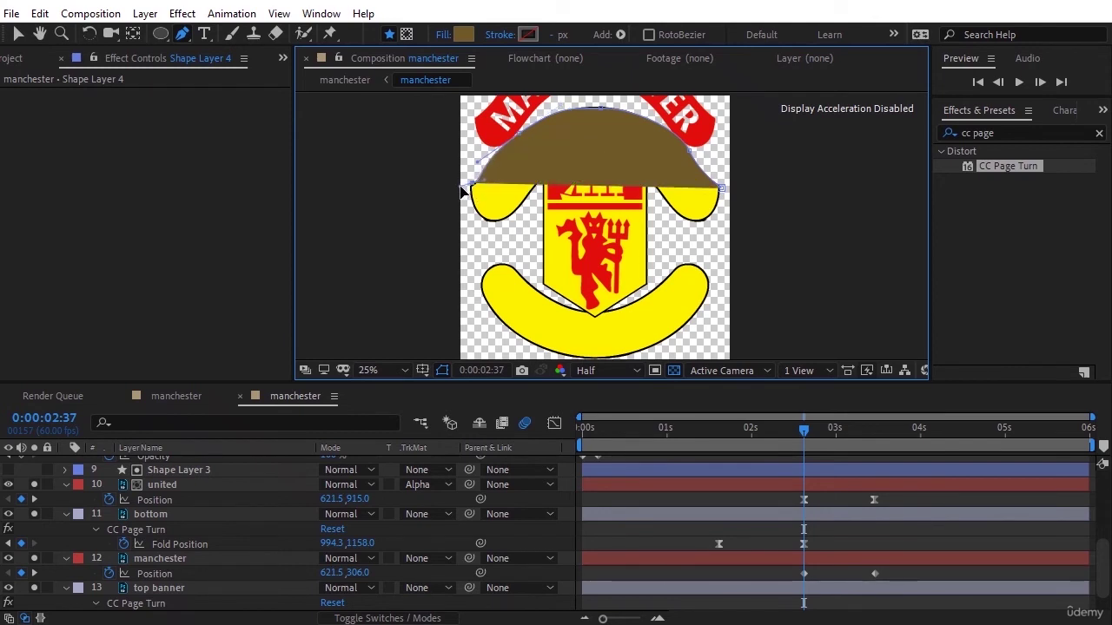
left_click(476, 162)
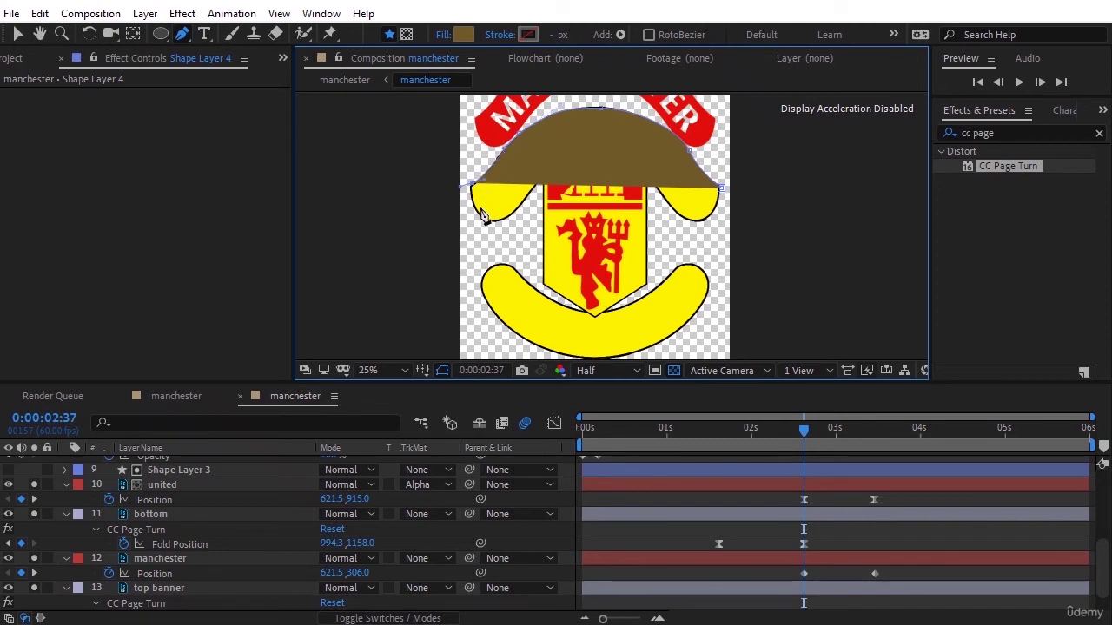
left_click_drag(476, 205, 482, 219)
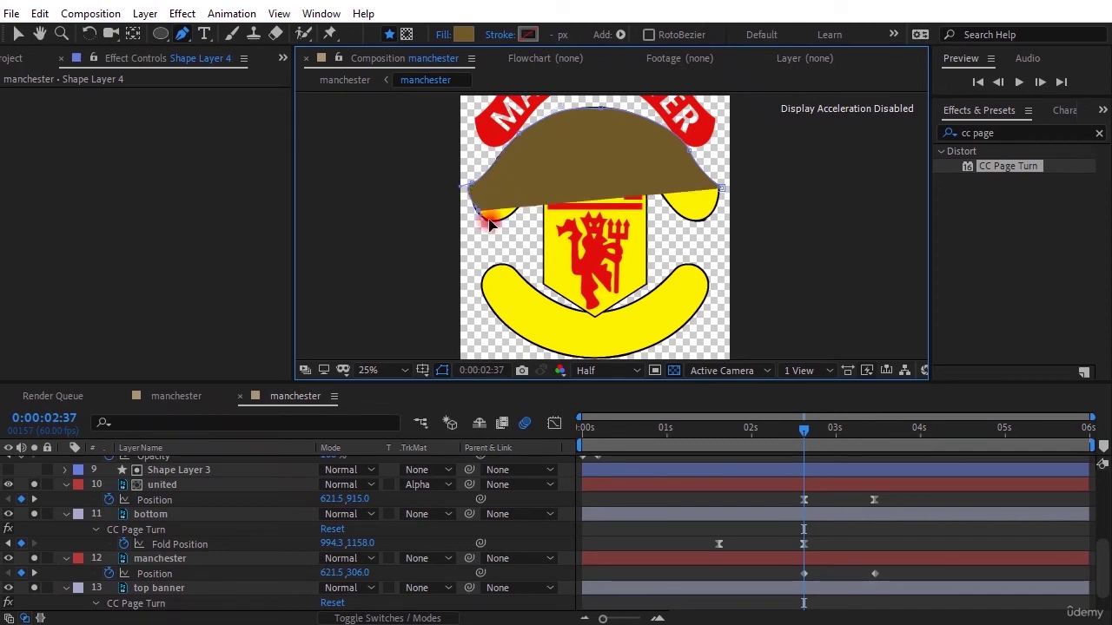
left_click(519, 241)
left_click(693, 239)
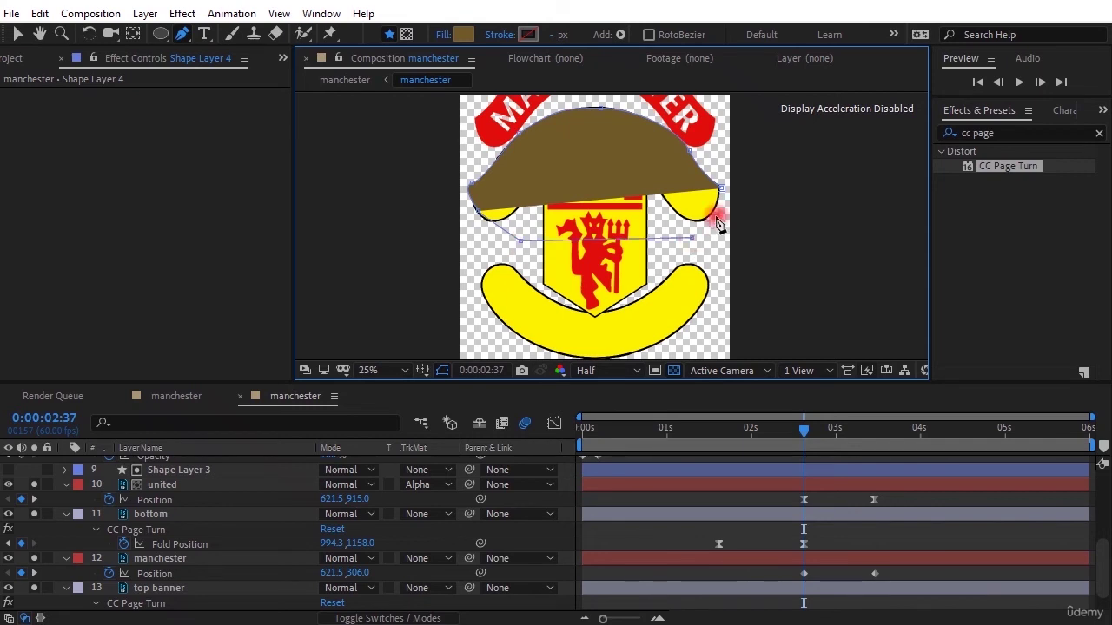
left_click(722, 189)
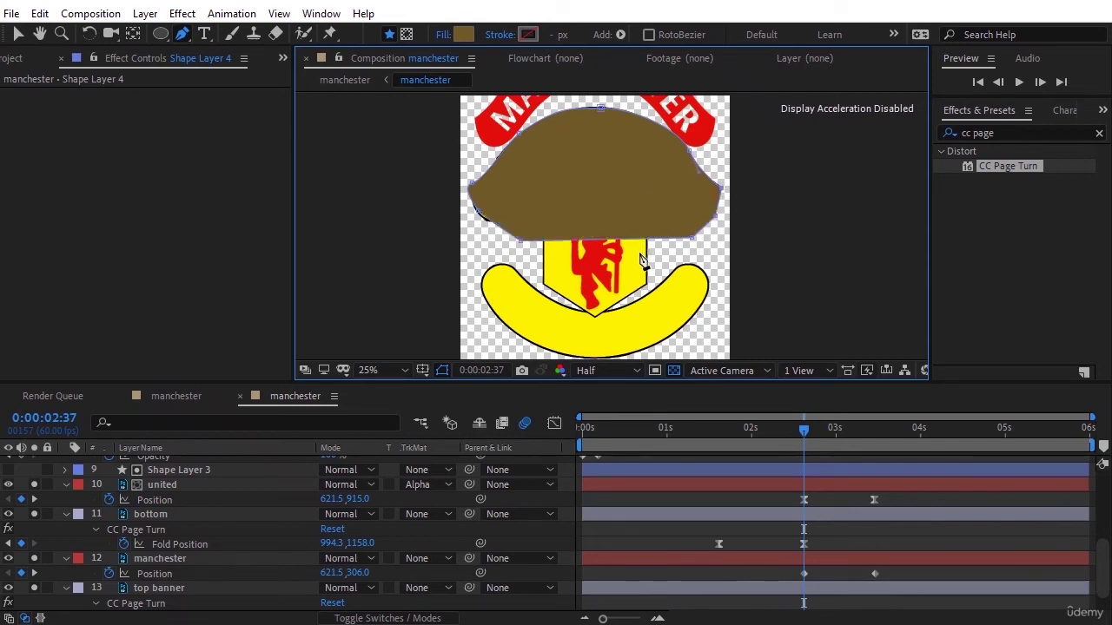
Move Shape Layer 4 above manchester and set manchester's TrkMat to Alpha Matte 'Shape Layer 4'
scroll(233, 493, "up", 5)
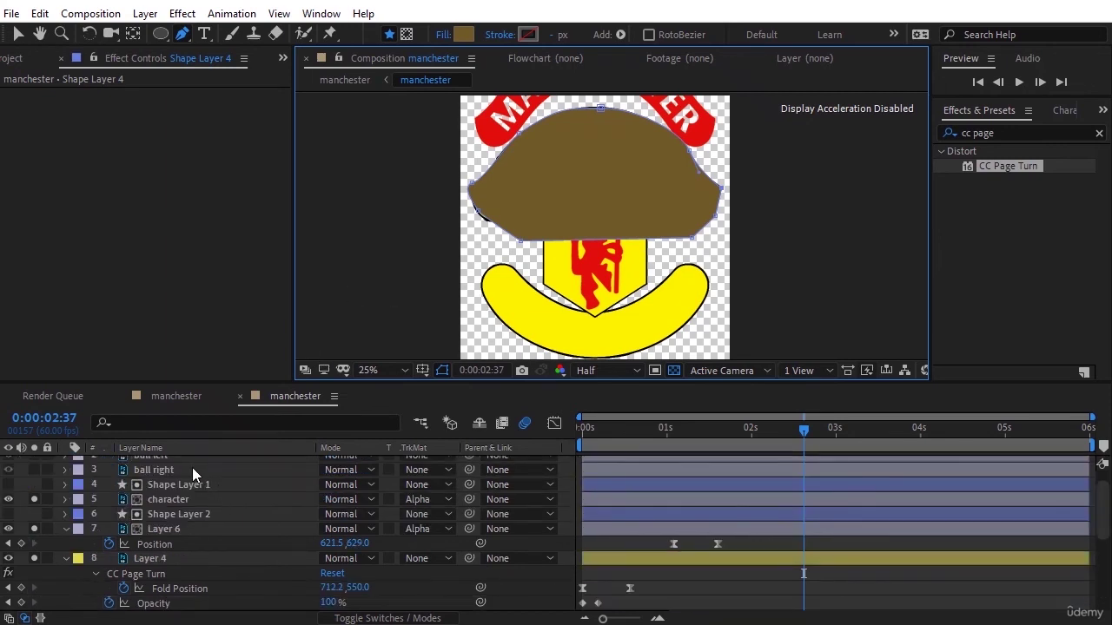
scroll(191, 468, "up", 1)
left_click_drag(190, 467, 194, 525)
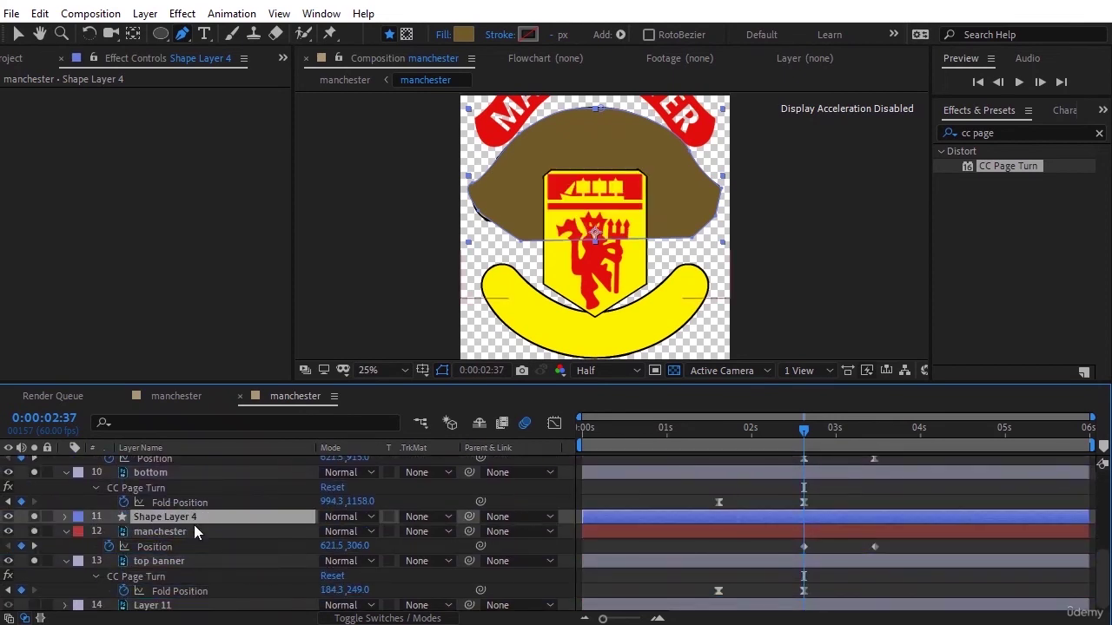
left_click(425, 532)
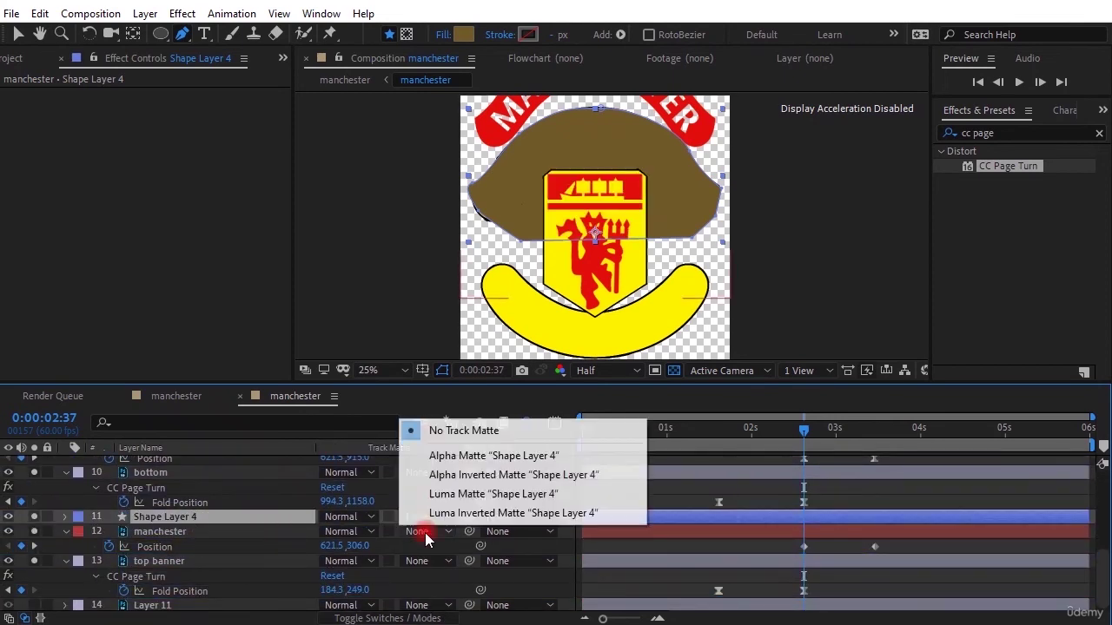
left_click(455, 456)
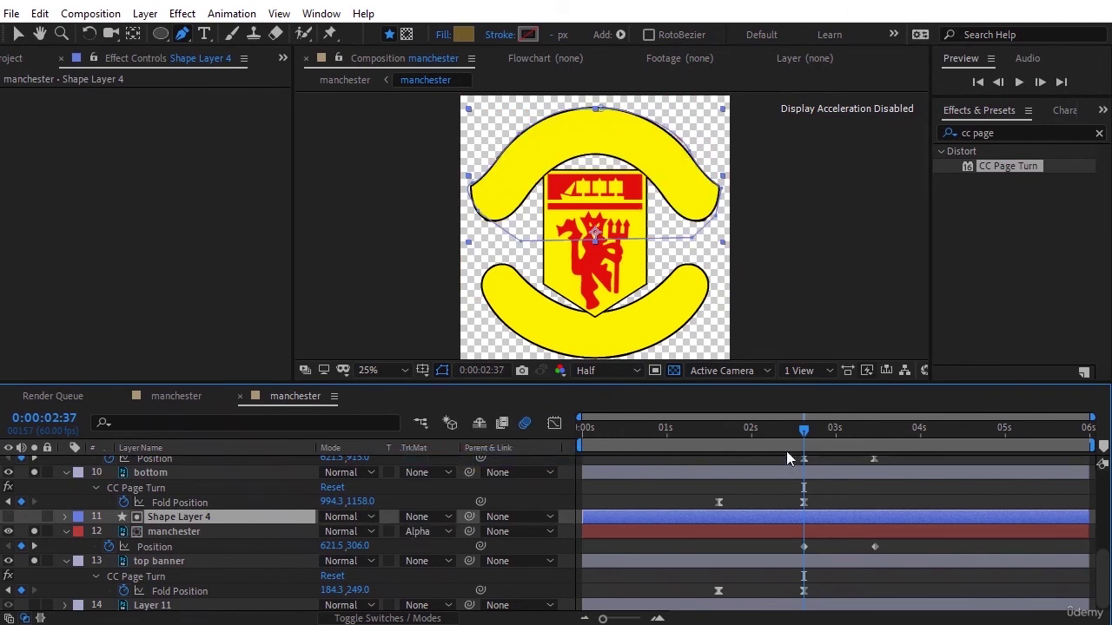
Check the frame at 2:45, add a point to the matte path, and preview the animation
left_click_drag(803, 429, 840, 431)
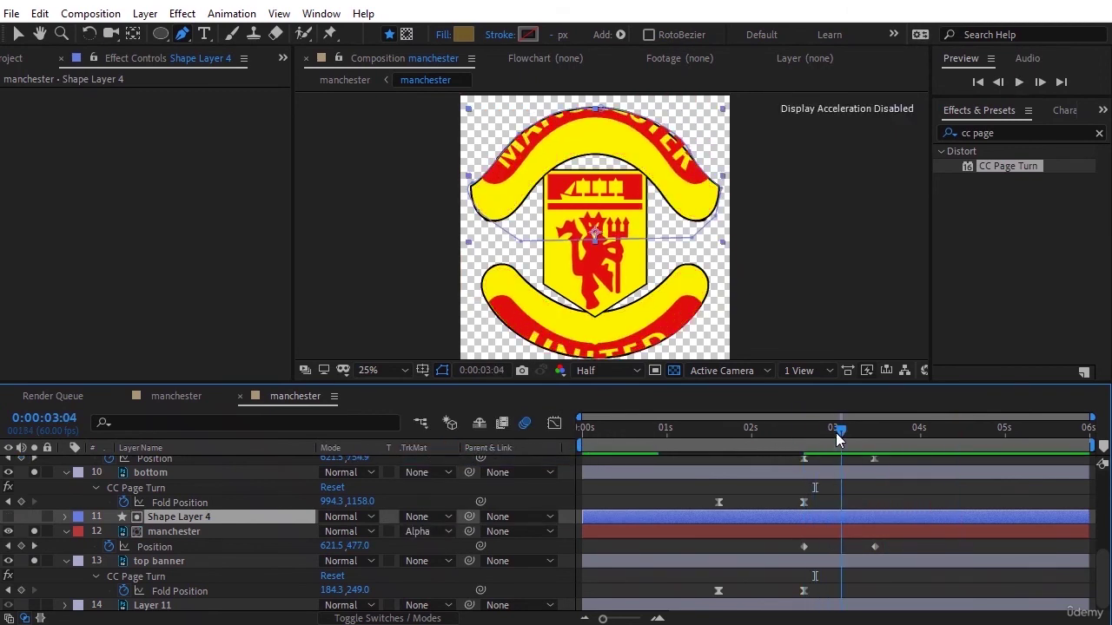
left_click(690, 155)
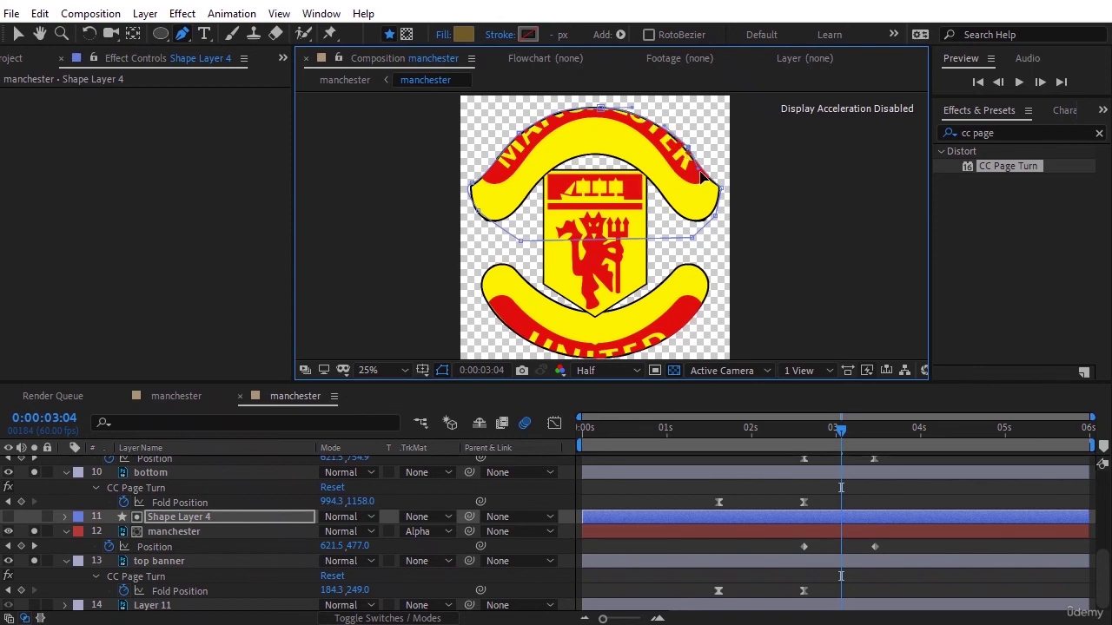
key("space")
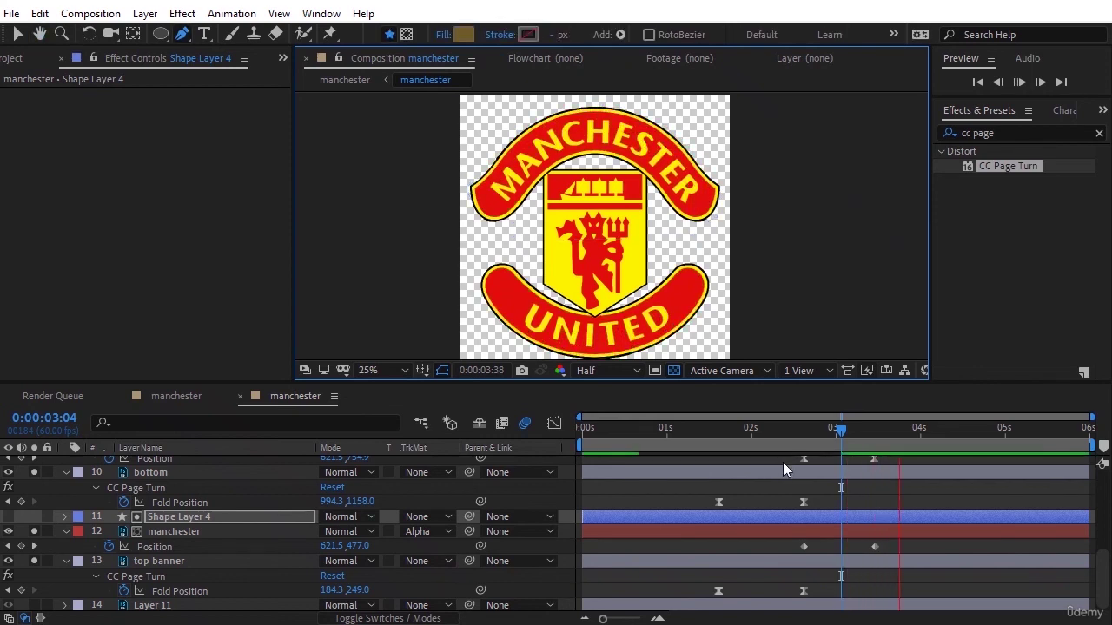
left_click(800, 426)
At 3:01, bend the matte's right Bezier curve to follow the arch, then check the banner around 2:29
left_click_drag(800, 425, 838, 427)
scroll(737, 230, "up", 2)
left_click_drag(737, 231, 752, 283)
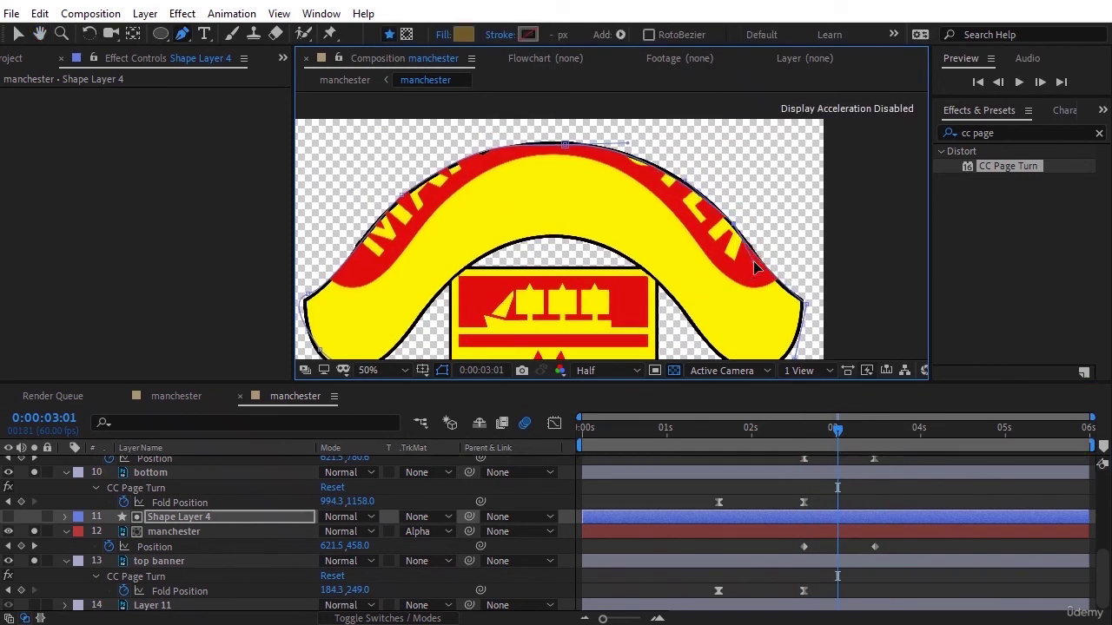
left_click(835, 427)
left_click(792, 427)
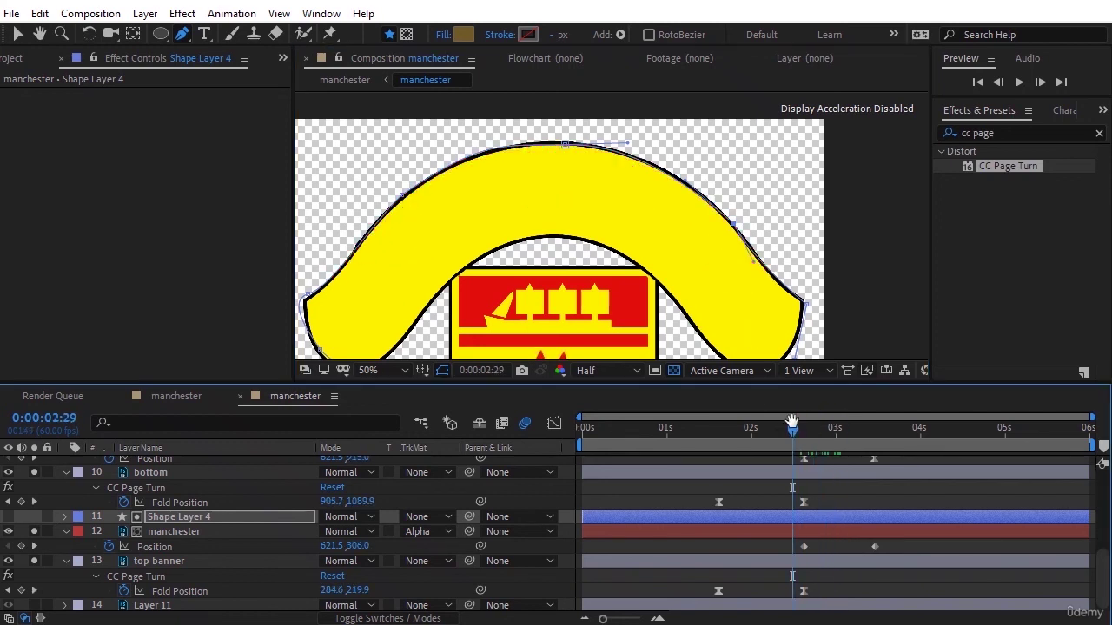